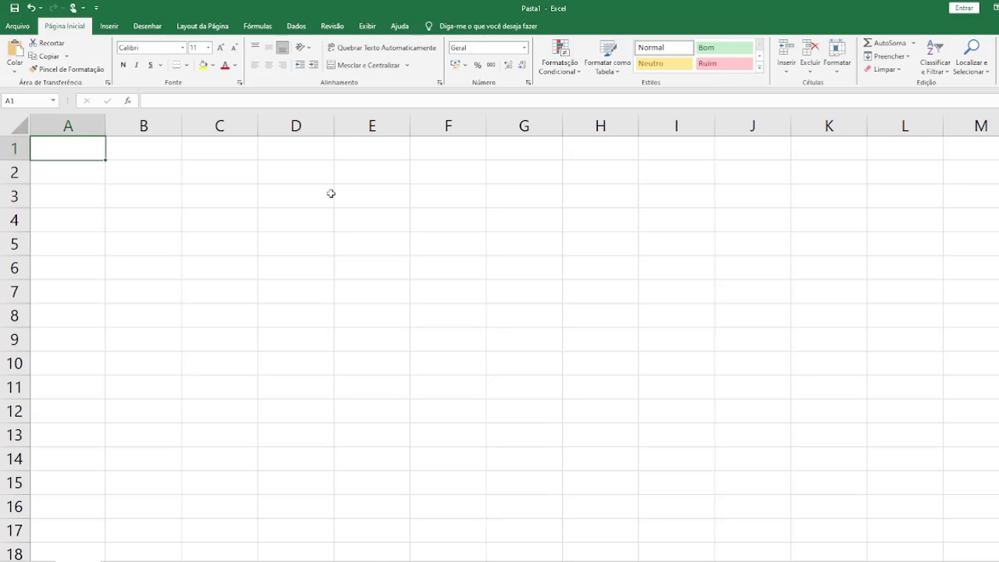
# - Enter 1 in cell A1 and apply the date number format to that cell
pyautogui.write('1')
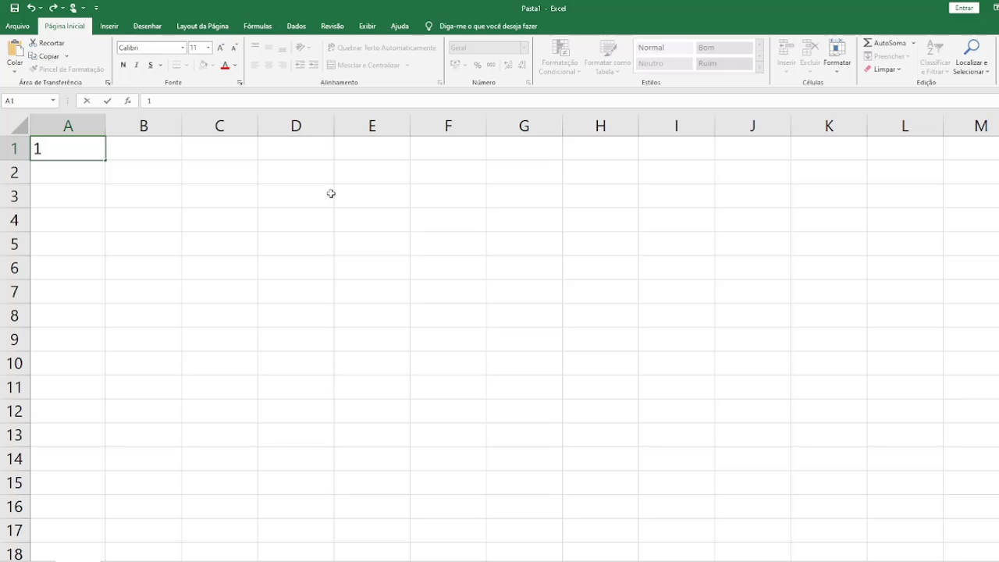
pyautogui.press('Return')
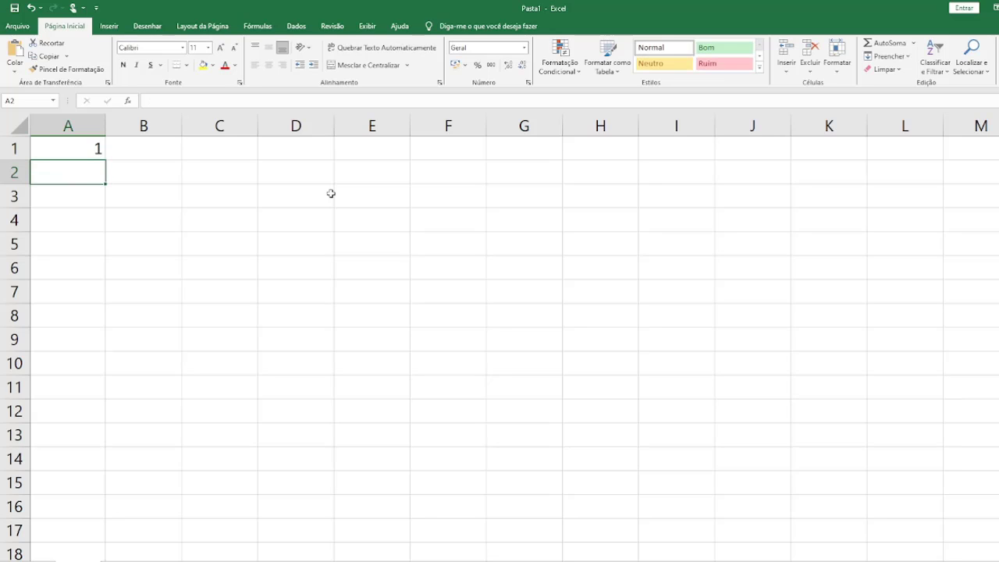
pyautogui.press('Up')
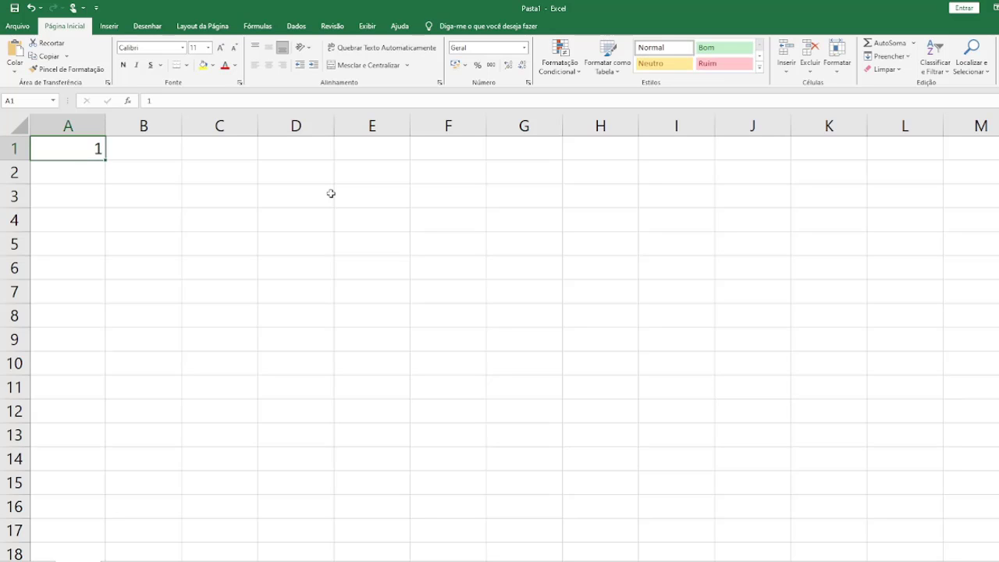
pyautogui.click(525, 47)
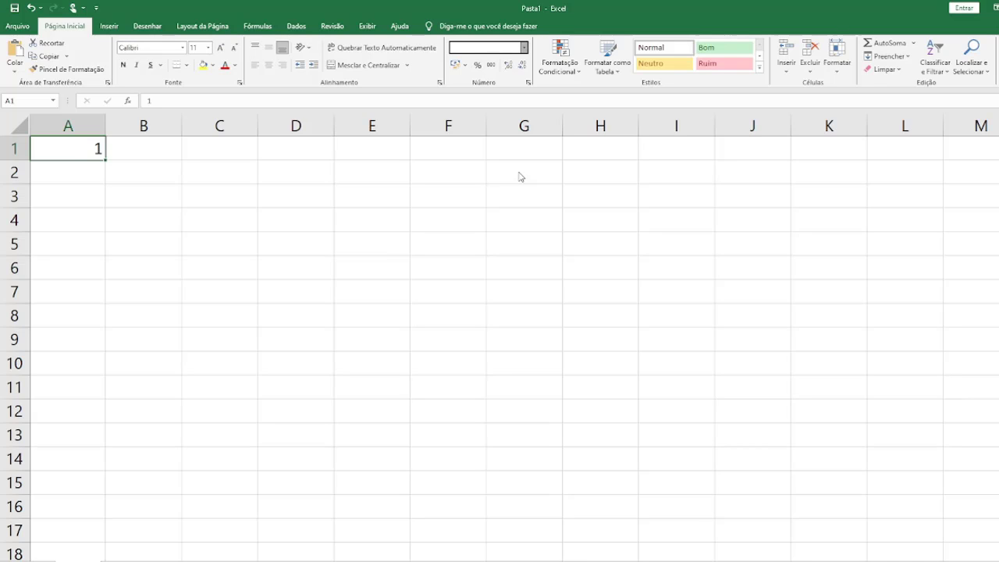
pyautogui.hotkey('ctrl', 'shift', '3')
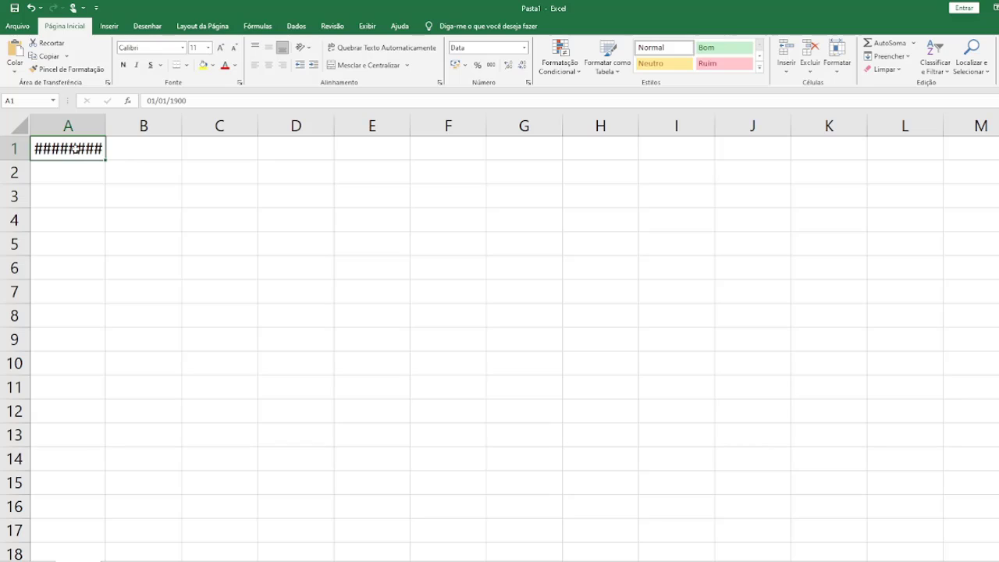
# - Auto-fit column A to its contents, narrow it back to about its former width, and auto-fit it once more
pyautogui.doubleClick(105, 126)
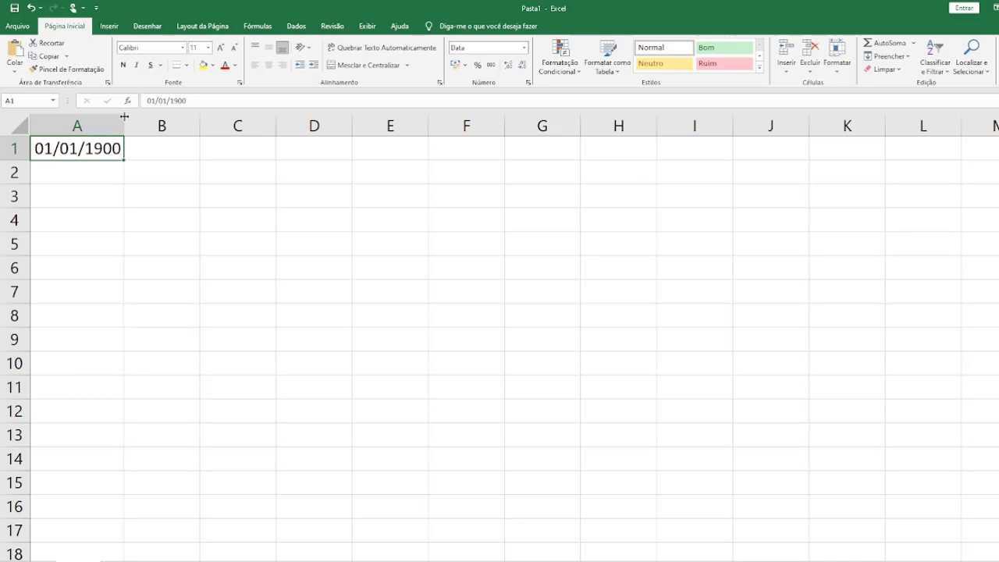
pyautogui.moveTo(124, 116); pyautogui.dragTo(124, 117)
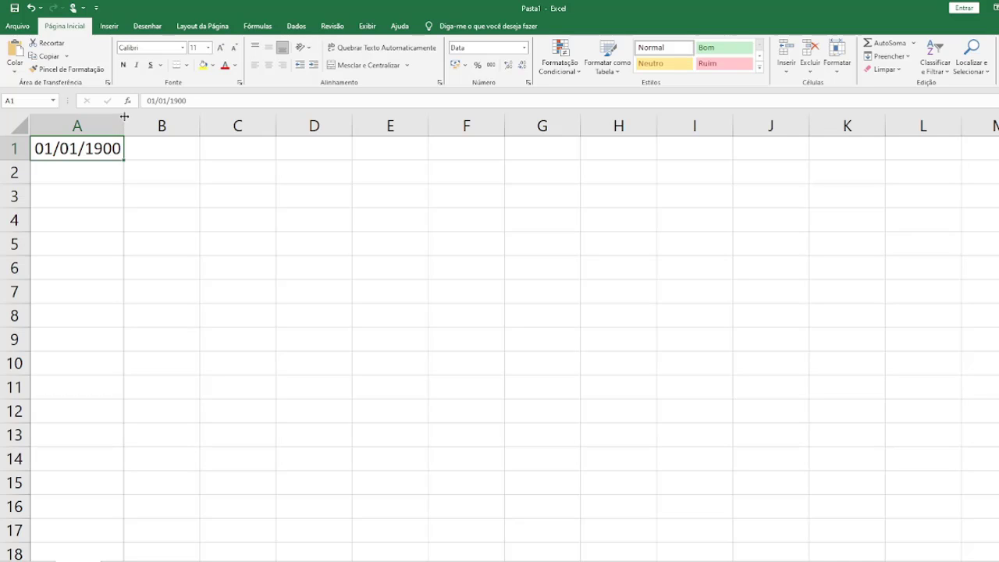
pyautogui.moveTo(124, 116); pyautogui.dragTo(106, 118)
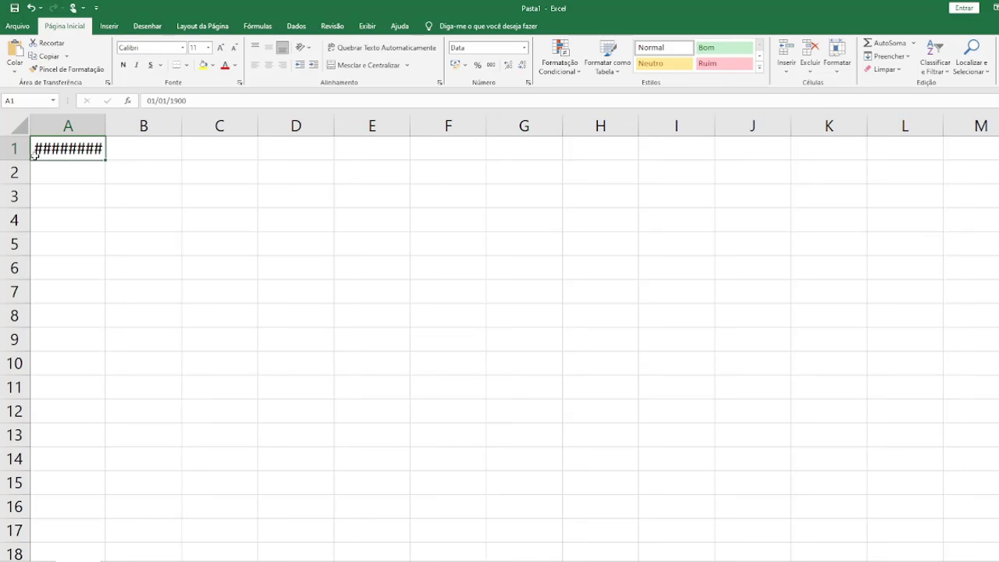
pyautogui.doubleClick(106, 123)
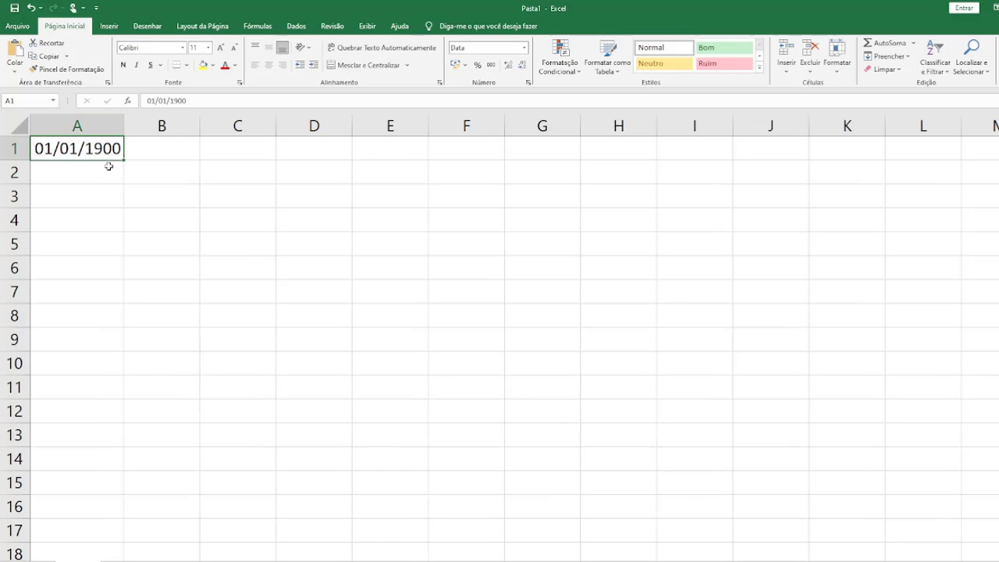
# - Overwrite date-formatted cell A1 with the number 2, followed by 3
pyautogui.click(101, 236)
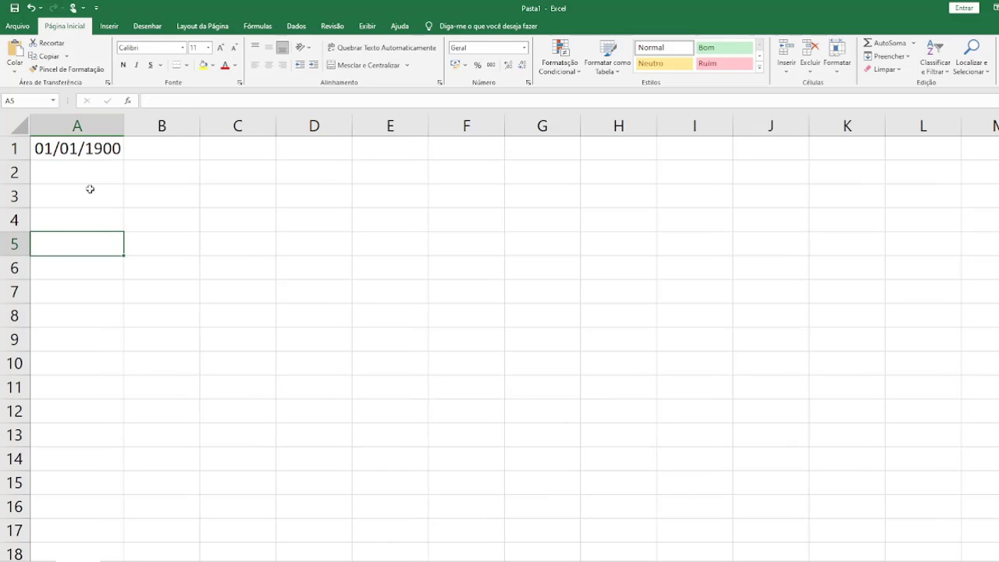
pyautogui.click(88, 148)
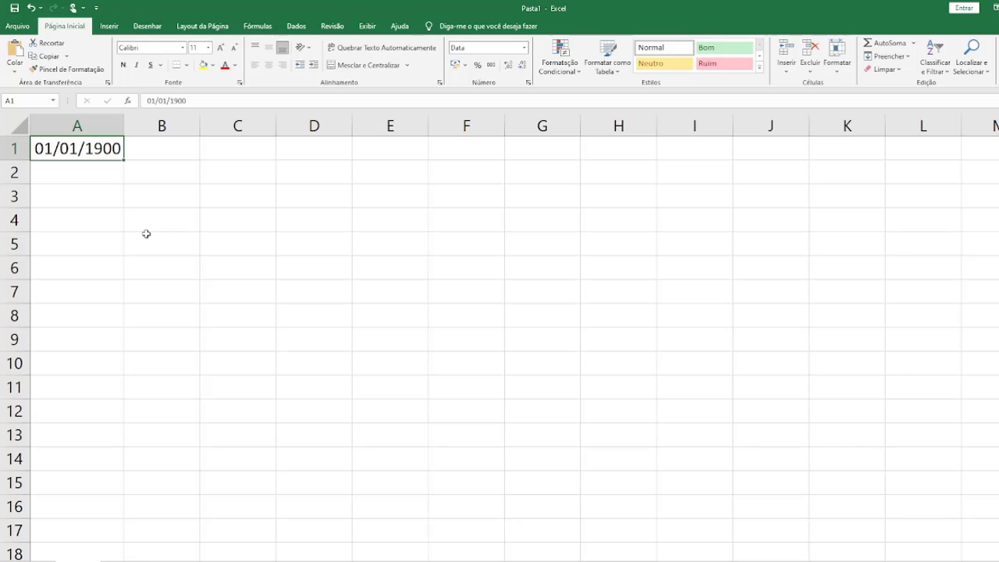
pyautogui.write('2')
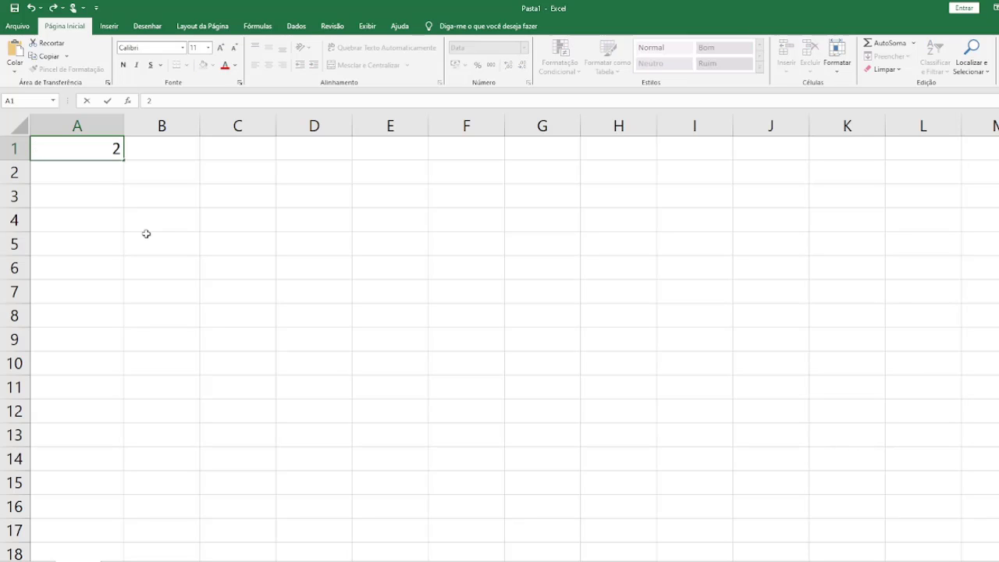
pyautogui.press('Return')
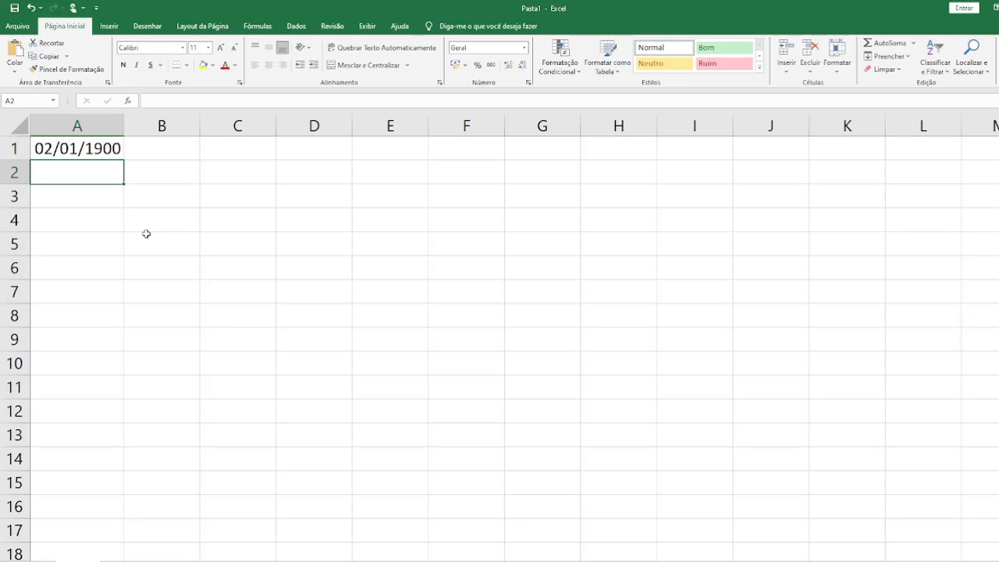
pyautogui.press('Up')
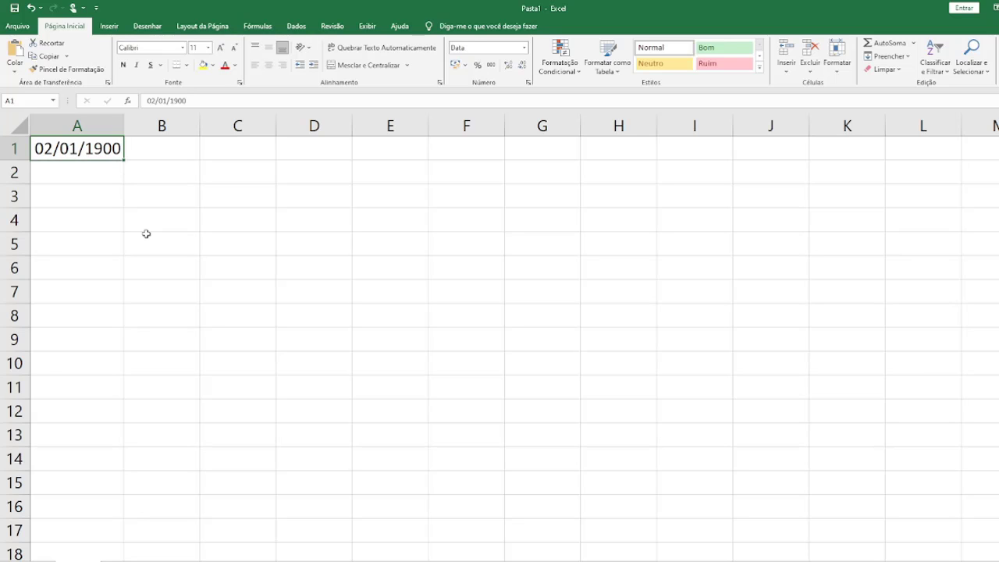
pyautogui.write('3')
pyautogui.press('Return')
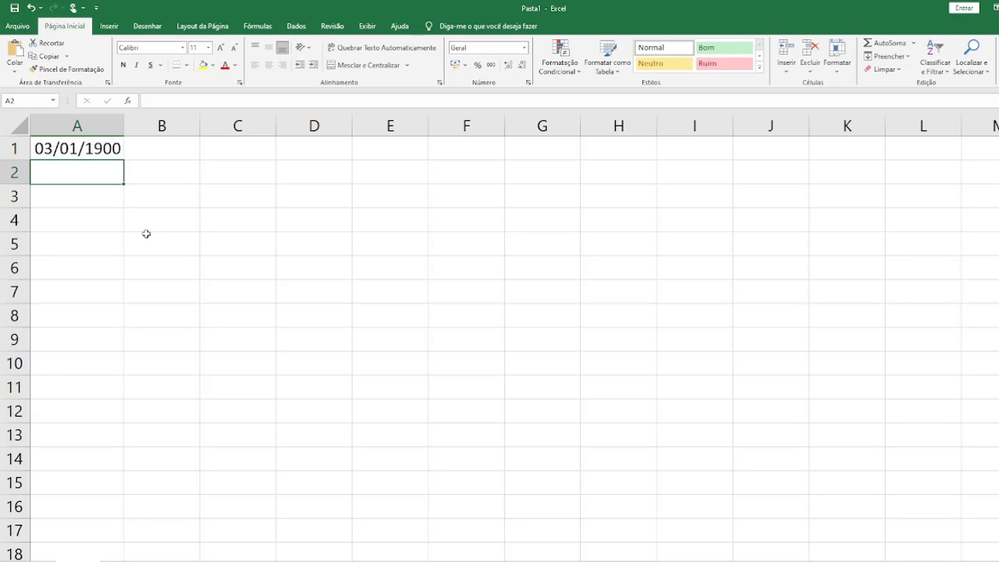
# - Overwrite cell A1 with the number 31, followed by 32
pyautogui.press('Up')
pyautogui.write('31')
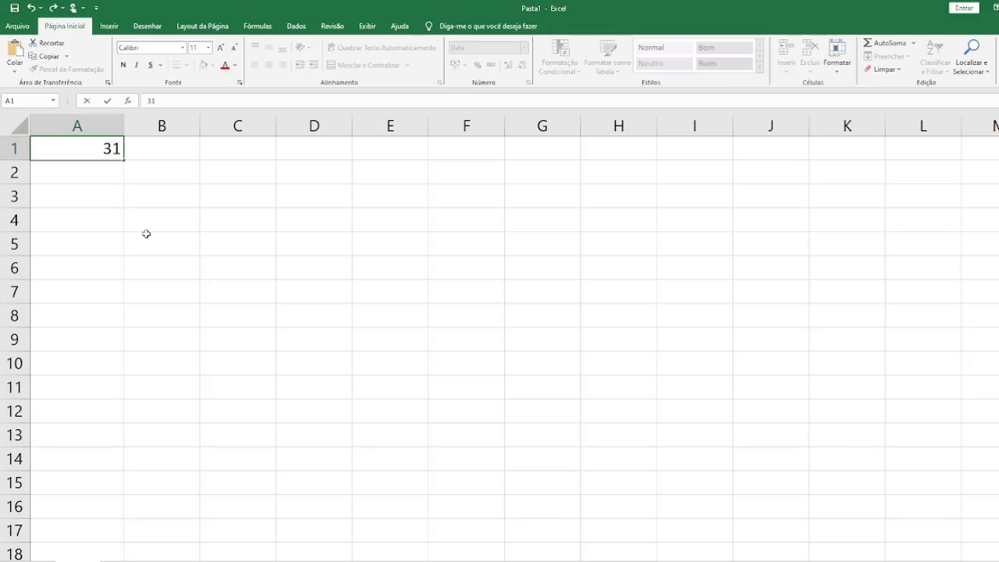
pyautogui.press('Return')
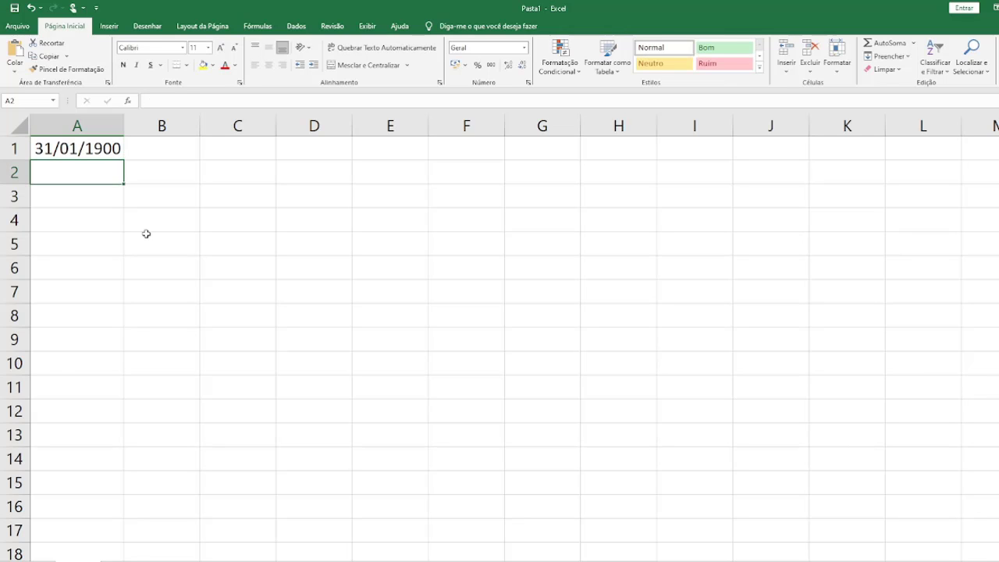
pyautogui.press('Up')
pyautogui.write('32')
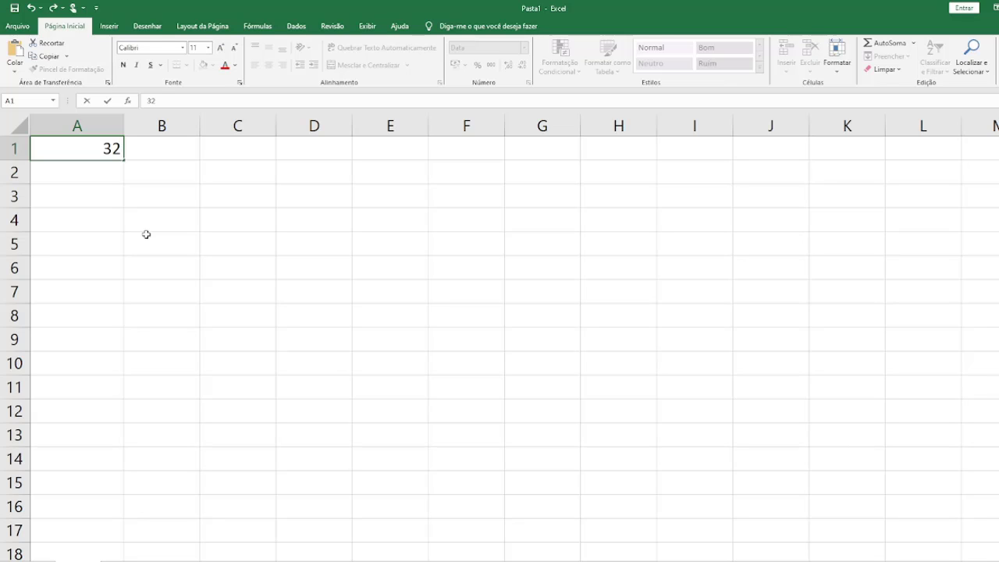
pyautogui.press('Return')
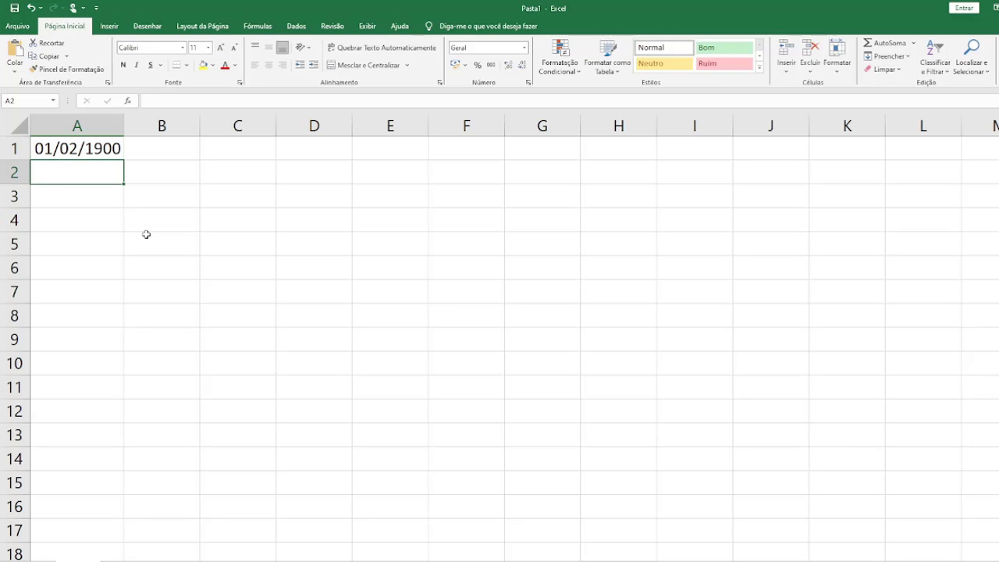
# - Enter -1 in cell A1 and widen column A across more than half of the visible sheet
pyautogui.press('Up')
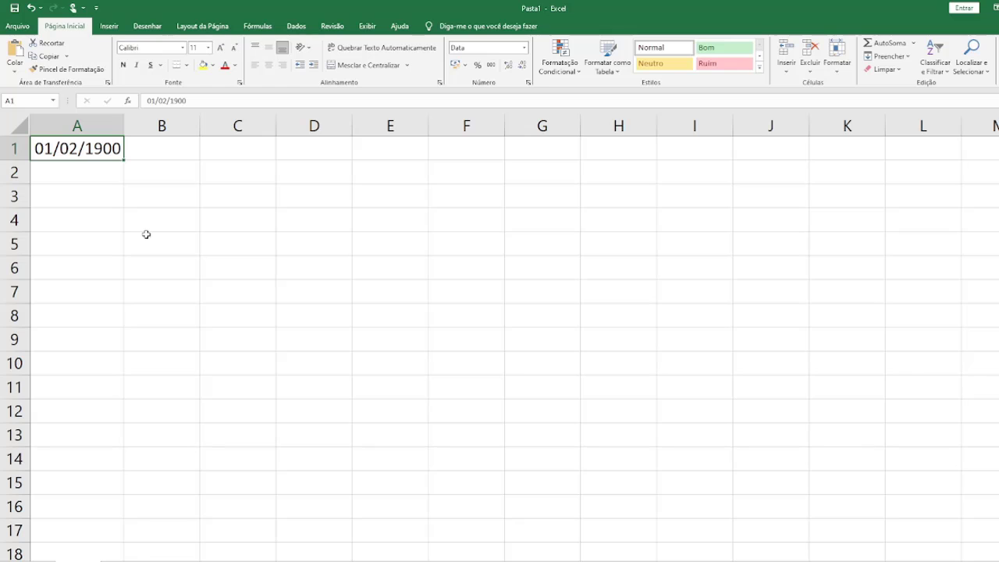
pyautogui.write('-1')
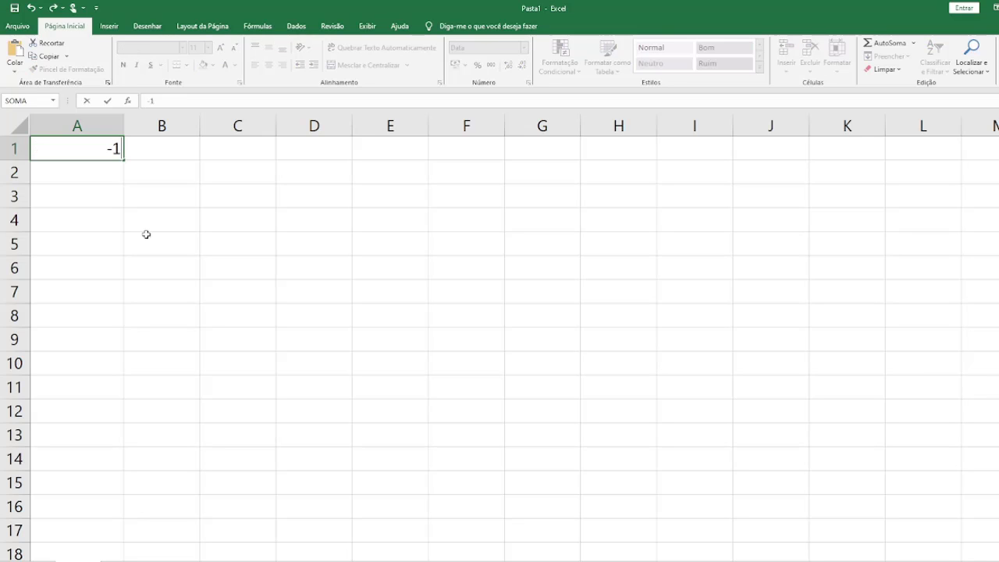
pyautogui.press('Return')
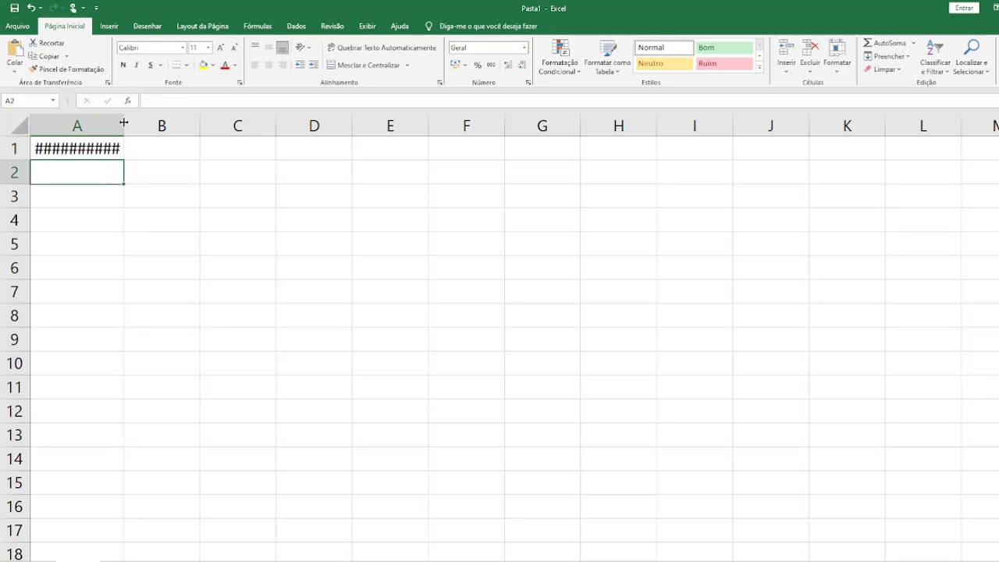
pyautogui.moveTo(124, 125); pyautogui.dragTo(489, 120)
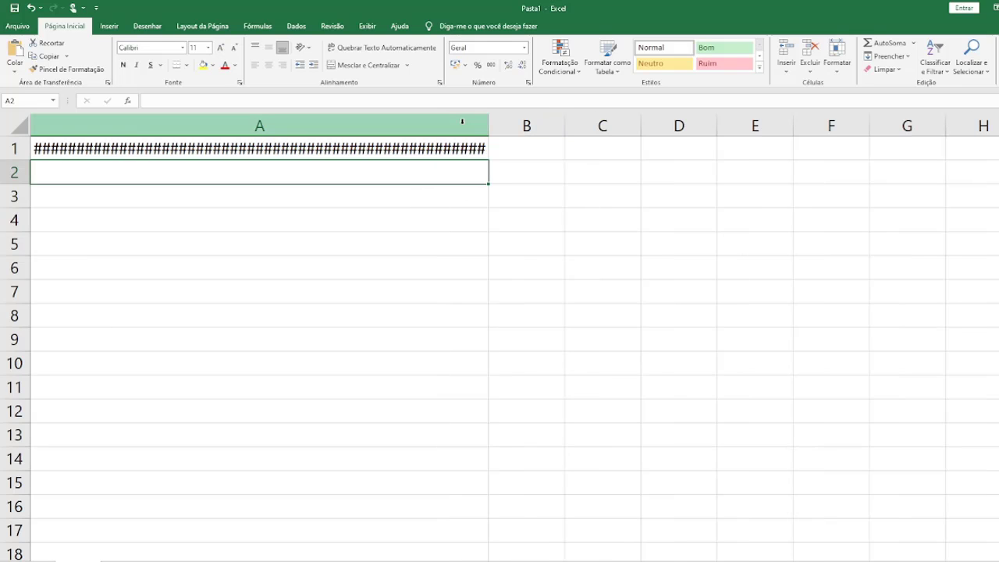
pyautogui.moveTo(549, 118); pyautogui.dragTo(672, 122)
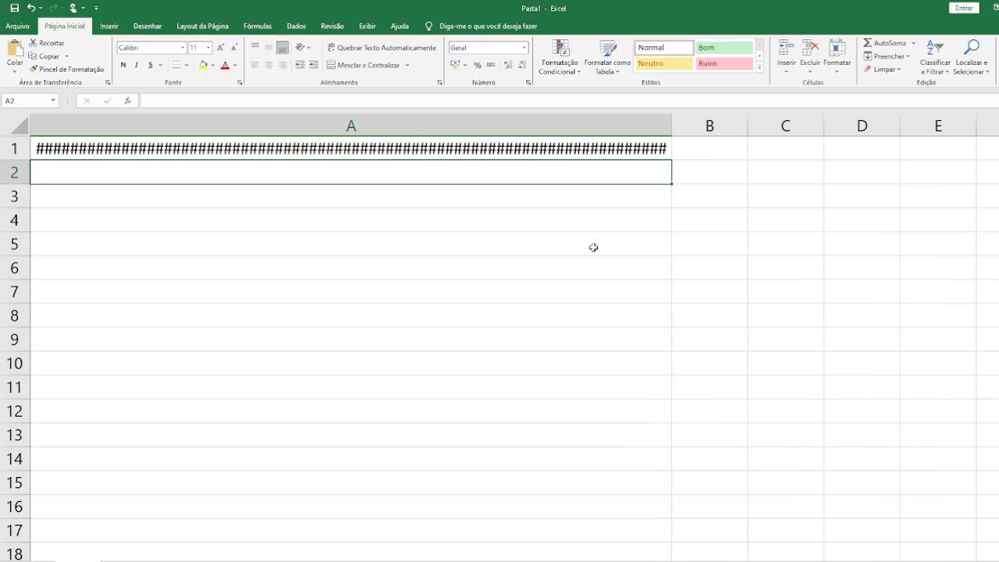
# - Clear cell A1 and narrow columns A and B together to the same small width
pyautogui.click(386, 149)
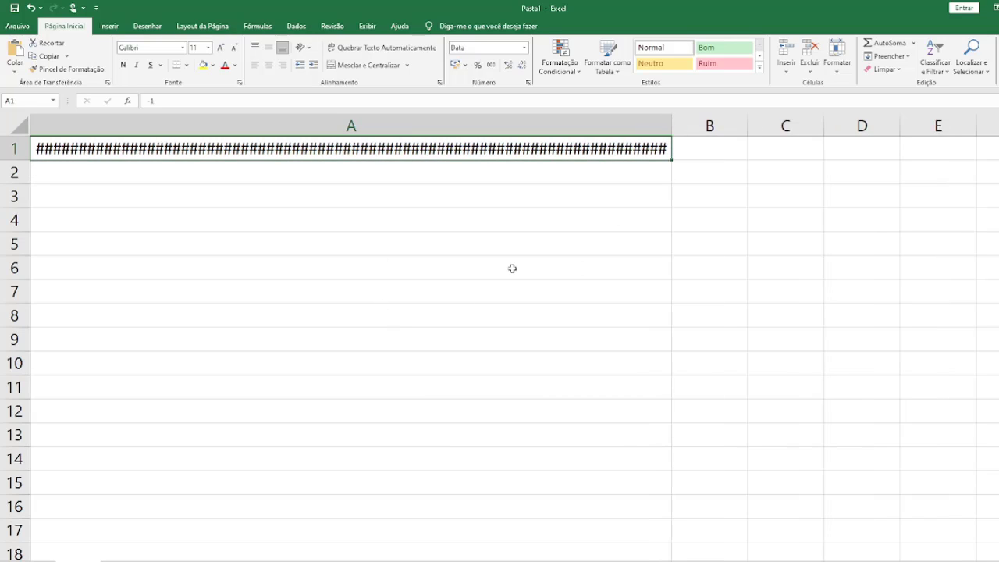
pyautogui.press('Delete')
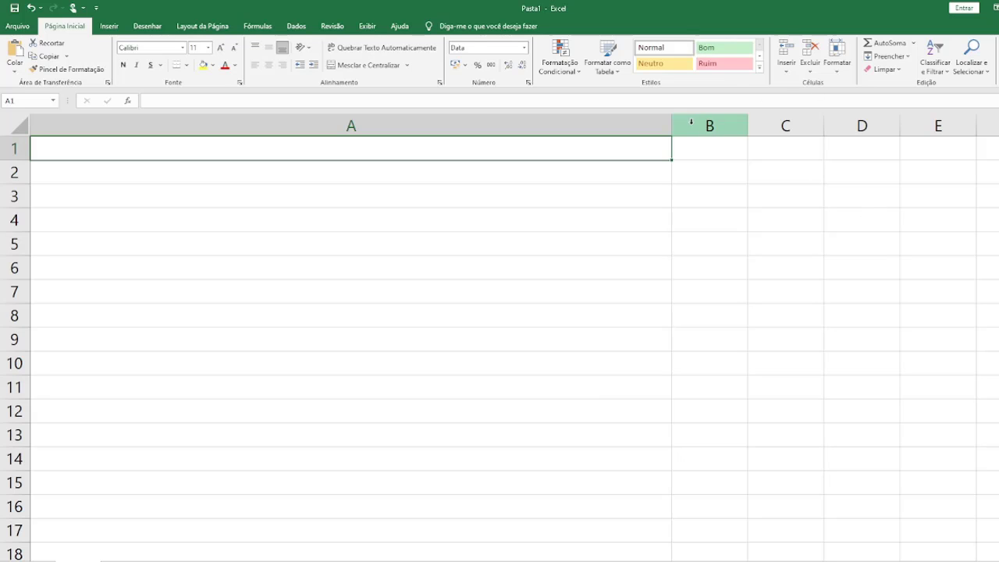
pyautogui.moveTo(710, 123); pyautogui.dragTo(563, 123)
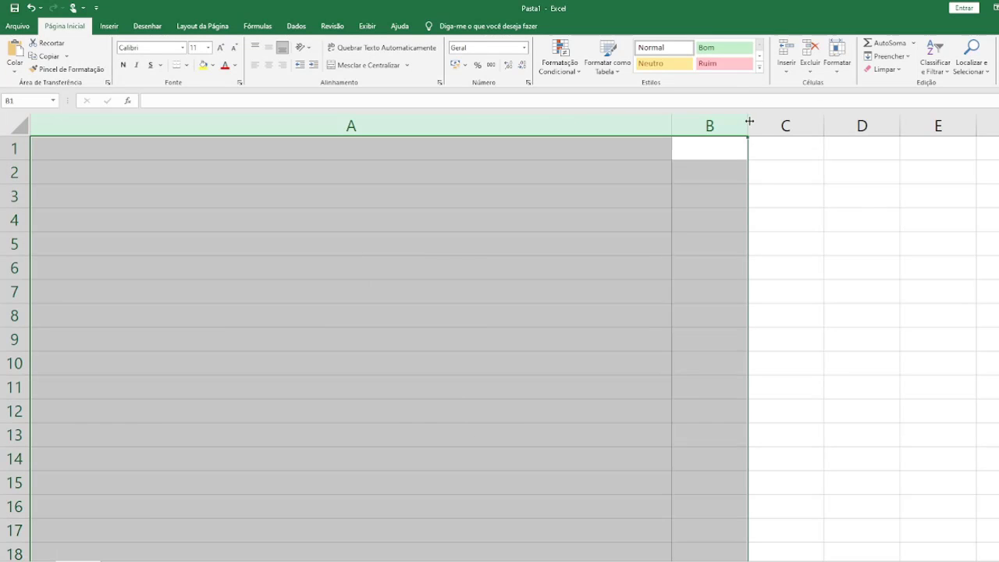
pyautogui.moveTo(671, 123); pyautogui.dragTo(88, 130)
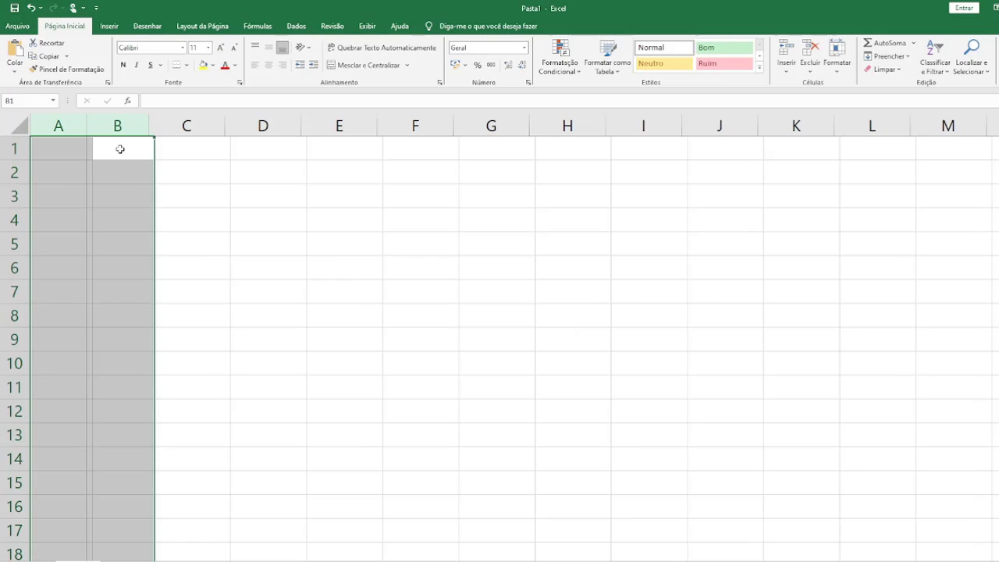
# - Enter the text "Curta o vídeo" in cell A1 and keep that cell selected
pyautogui.click(117, 148)
pyautogui.click(78, 148)
pyautogui.write('C')
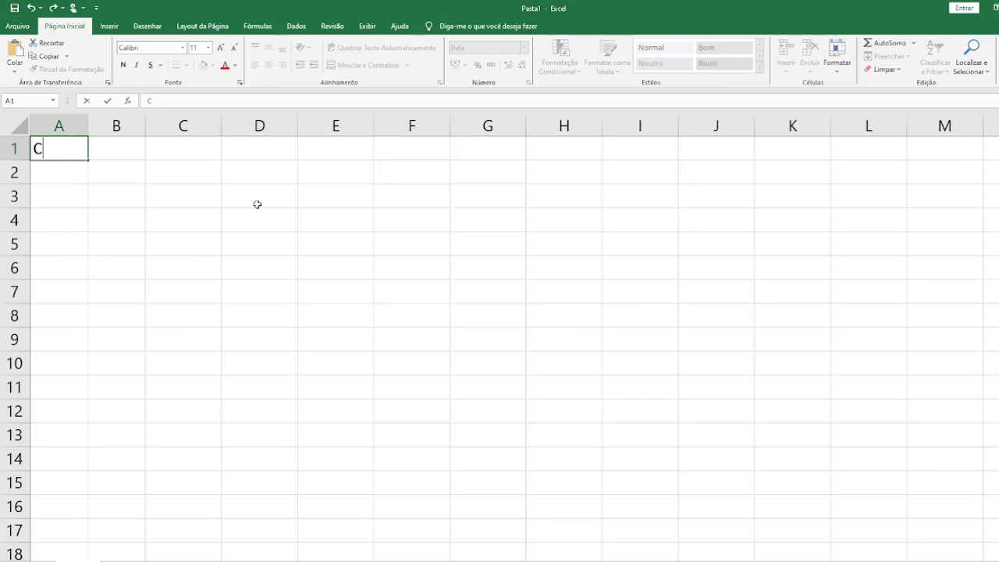
pyautogui.write('urta o vídeo')
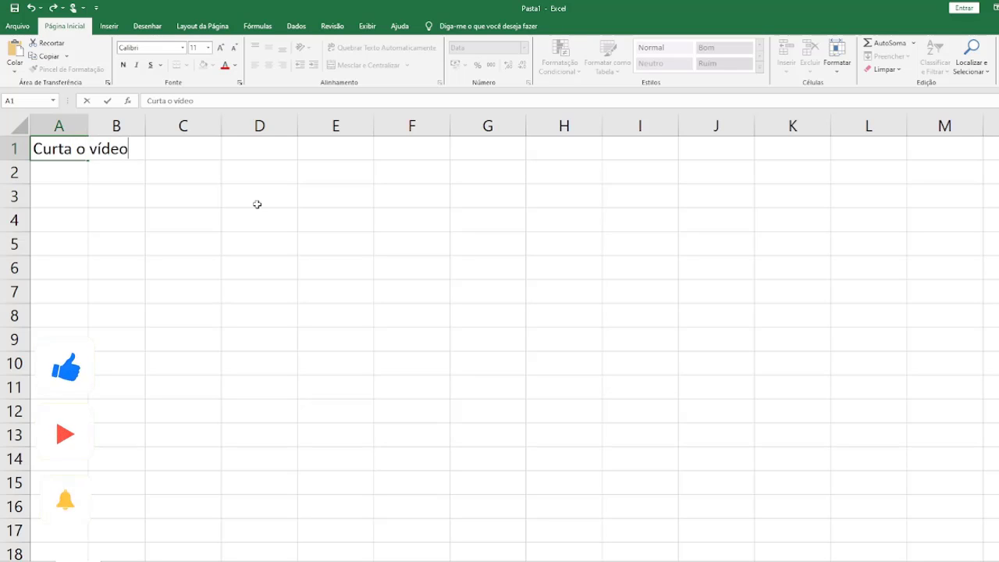
pyautogui.press('Return')
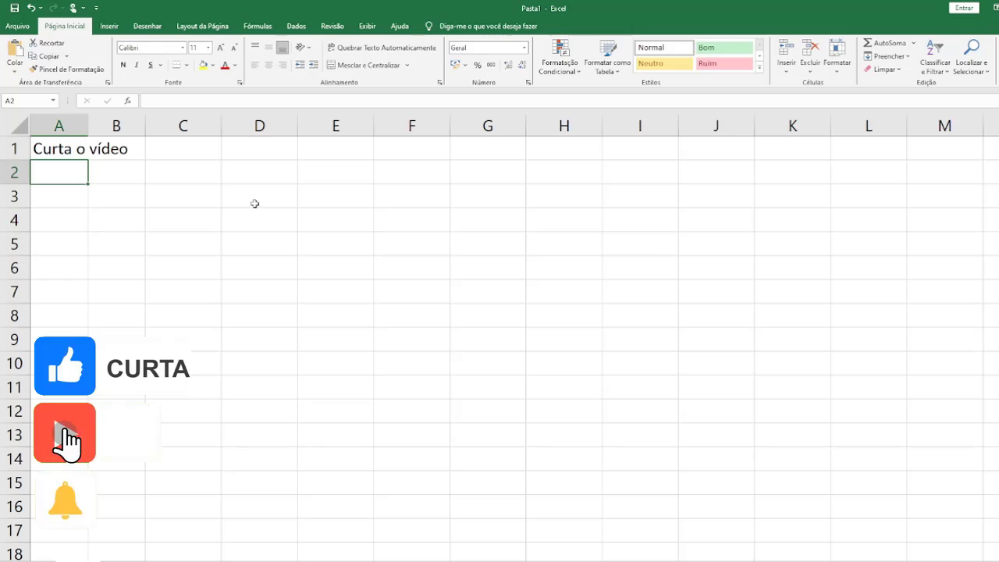
pyautogui.press('Up')
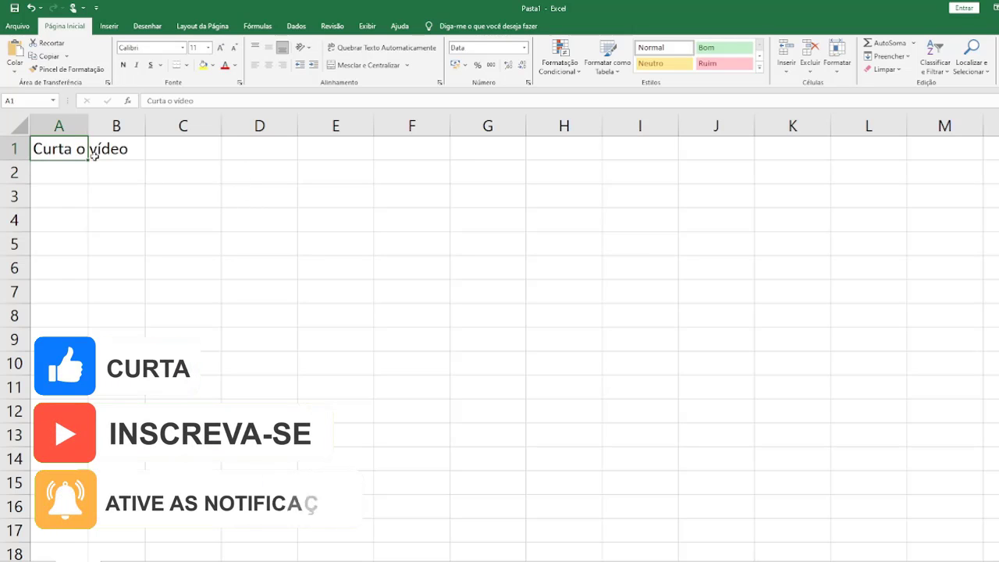
# - Examine how the text in A1 spans columns A and B by selecting A1:B1 and each of the two columns
pyautogui.moveTo(33, 148); pyautogui.dragTo(133, 152)
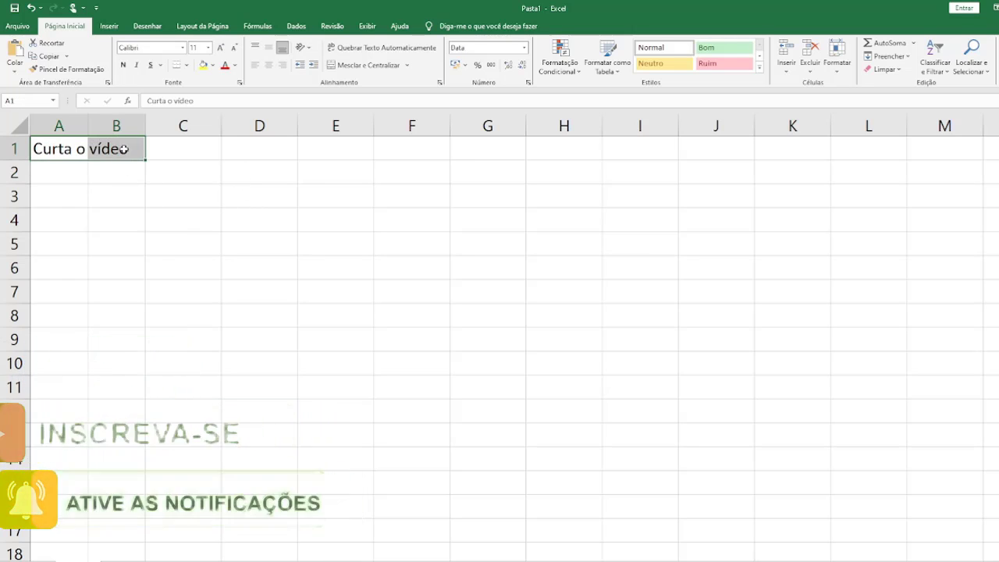
pyautogui.click(117, 126)
pyautogui.click(60, 125)
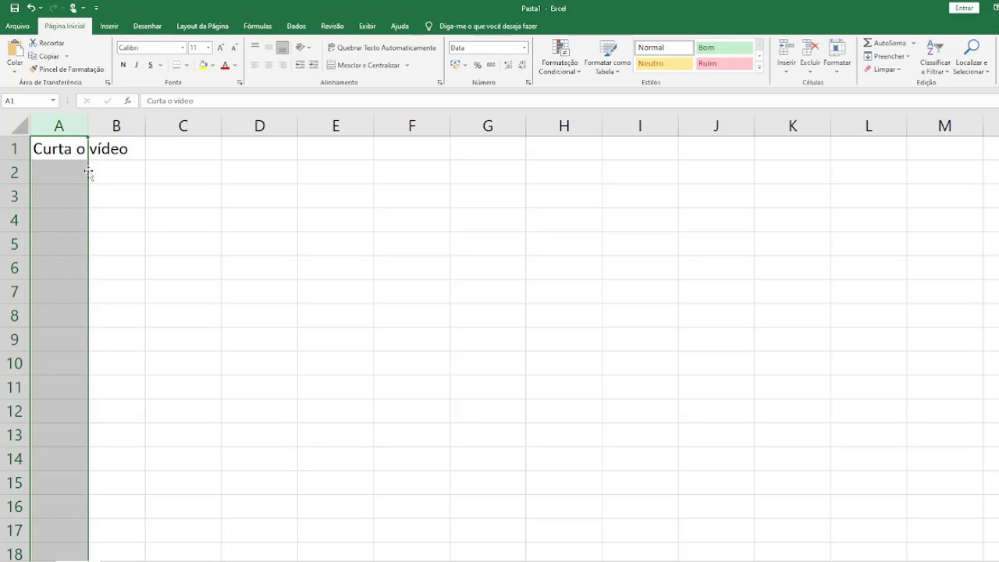
pyautogui.click(117, 126)
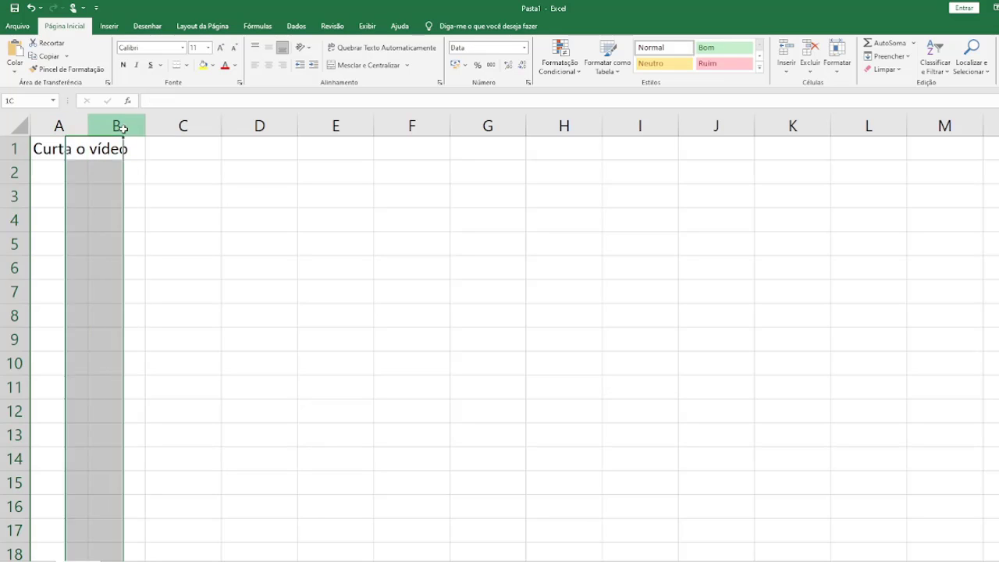
# - Enter the text "Ciência Exata" in cell B1 beside the long text in A1
pyautogui.click(139, 155)
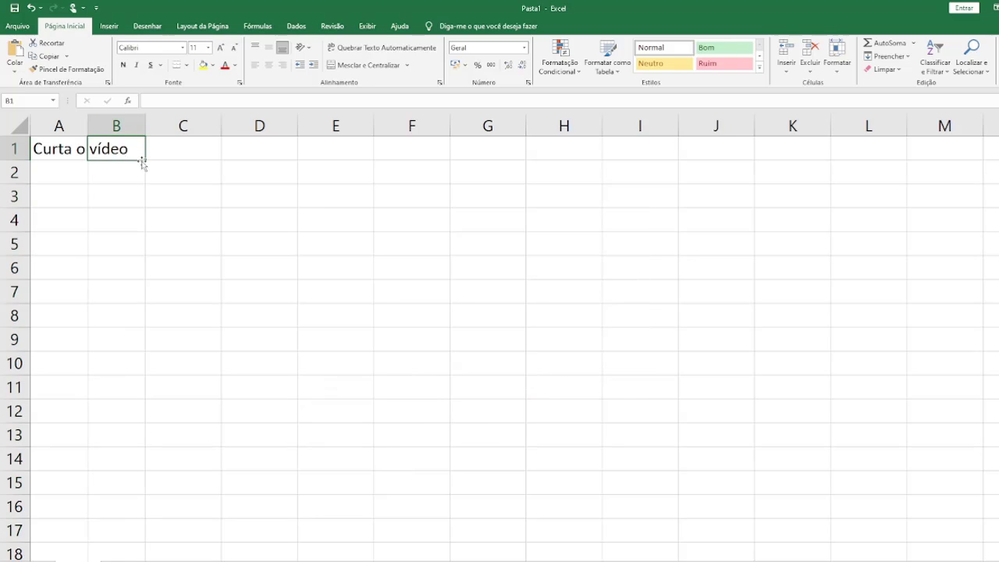
pyautogui.write('Ci')
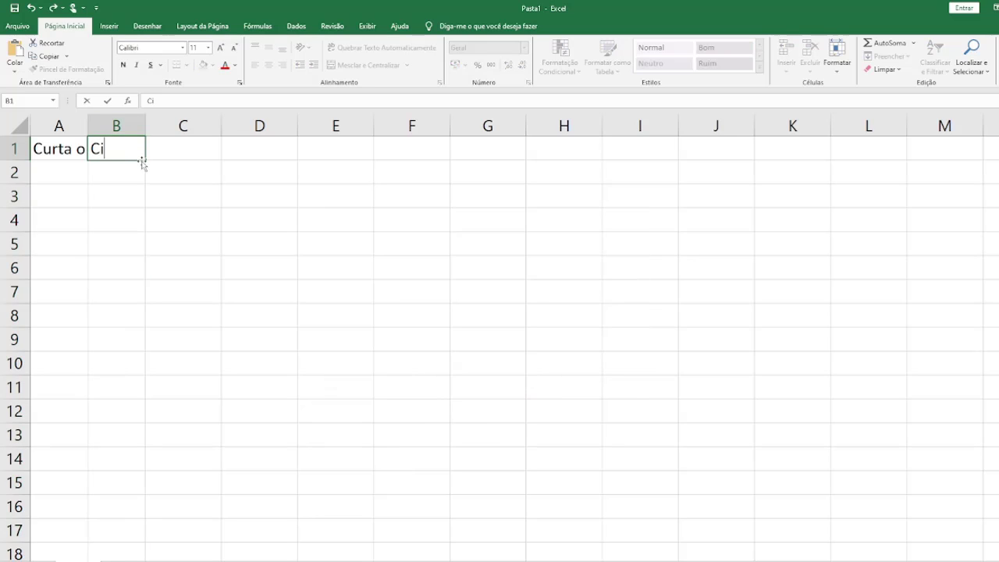
pyautogui.write('ência Exata')
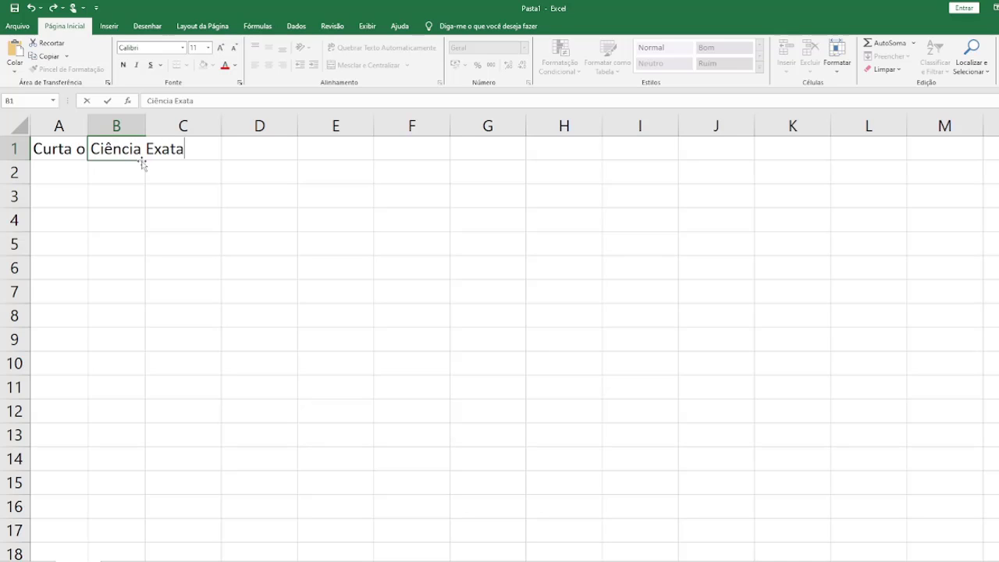
pyautogui.press('Return')
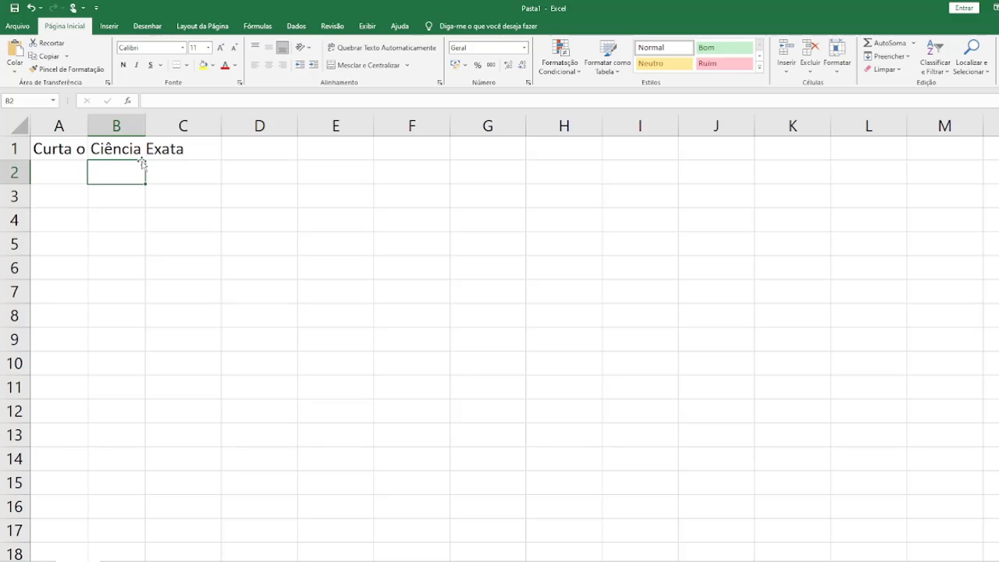
# - AutoFit column A to the full text in A1 and narrow it back to about its former width
pyautogui.click(60, 157)
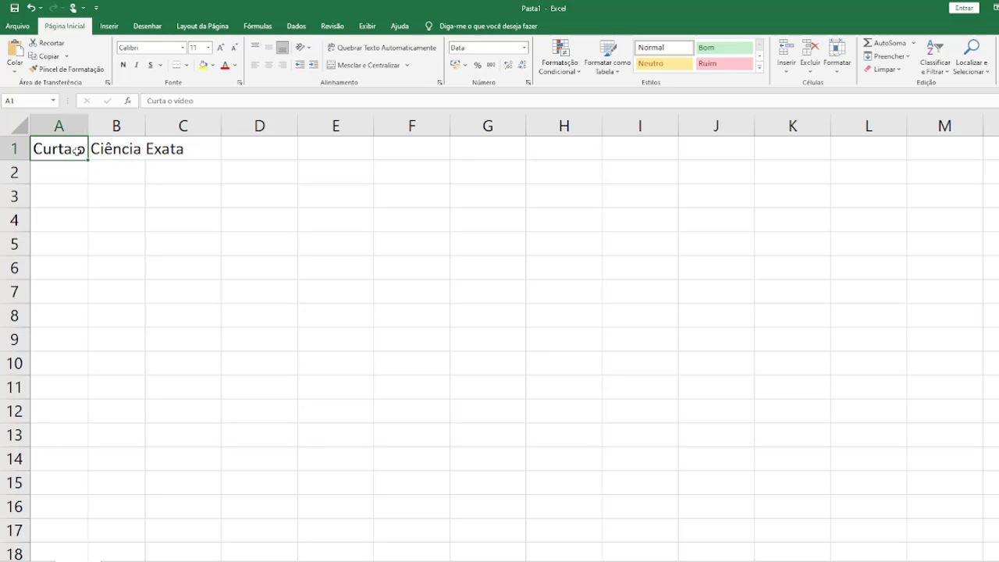
pyautogui.doubleClick(88, 126)
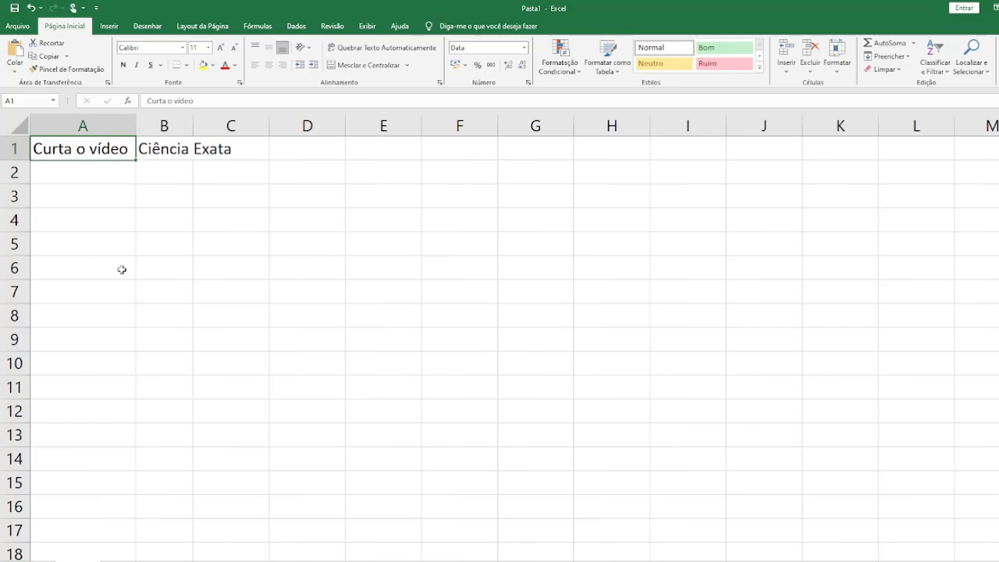
pyautogui.moveTo(133, 126); pyautogui.dragTo(90, 126)
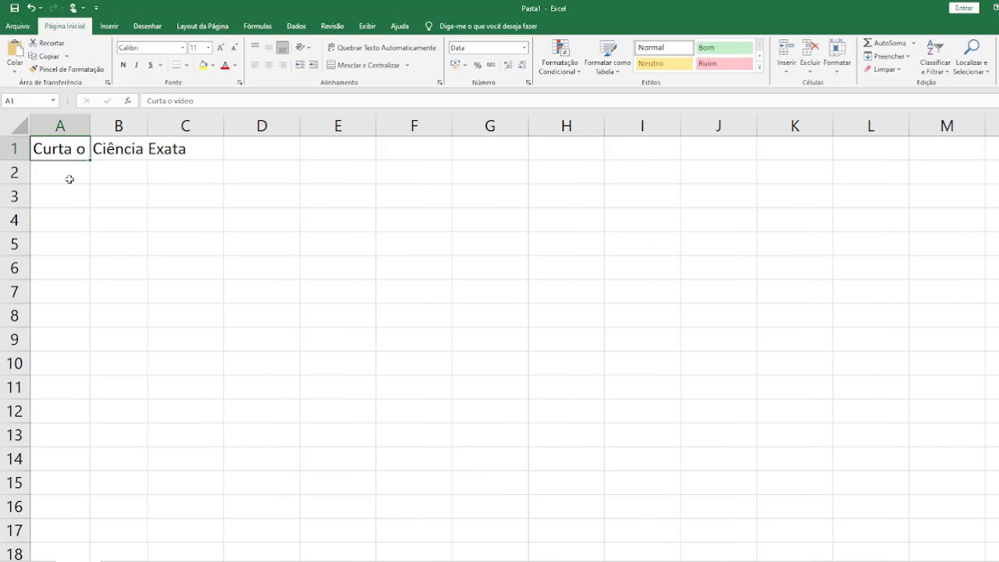
# - Try wrapping the text in A1 and undo all changes back until cells A1 and B1 are empty
pyautogui.click(392, 50)
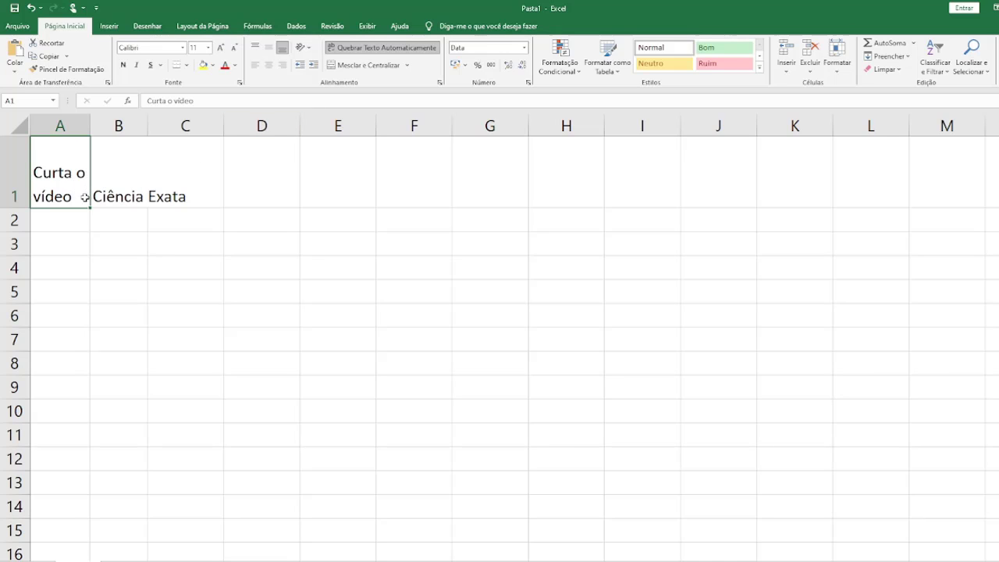
pyautogui.hotkey('ctrl', 'z')
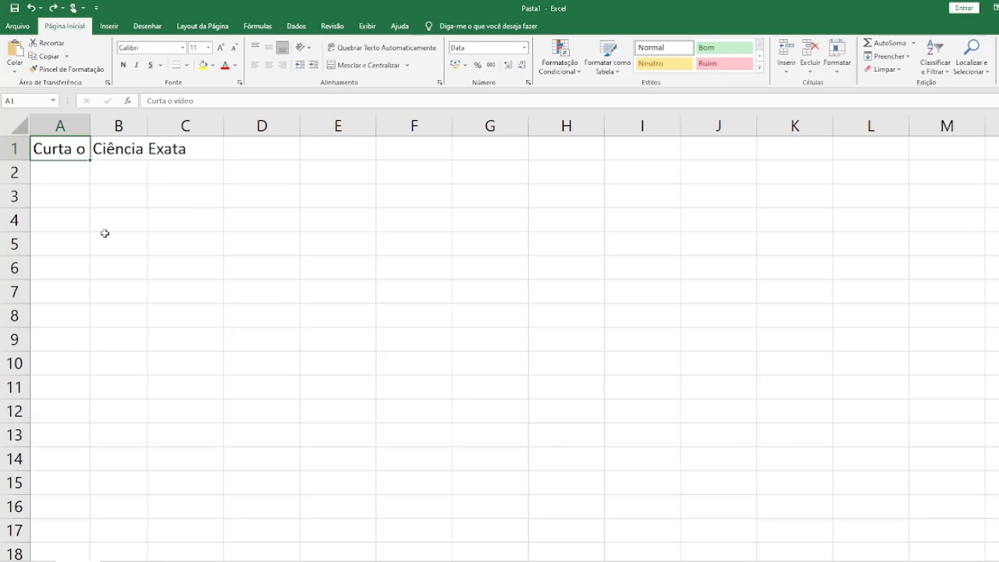
pyautogui.hotkey('ctrl', 'z')
pyautogui.hotkey('ctrl', 'z')
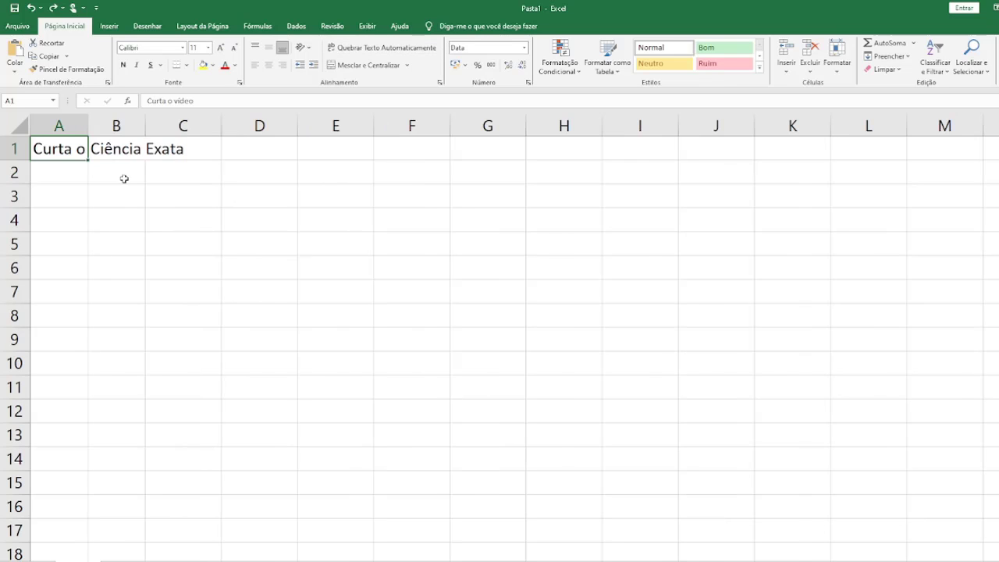
pyautogui.hotkey('ctrl', 'z')
pyautogui.hotkey('ctrl', 'z')
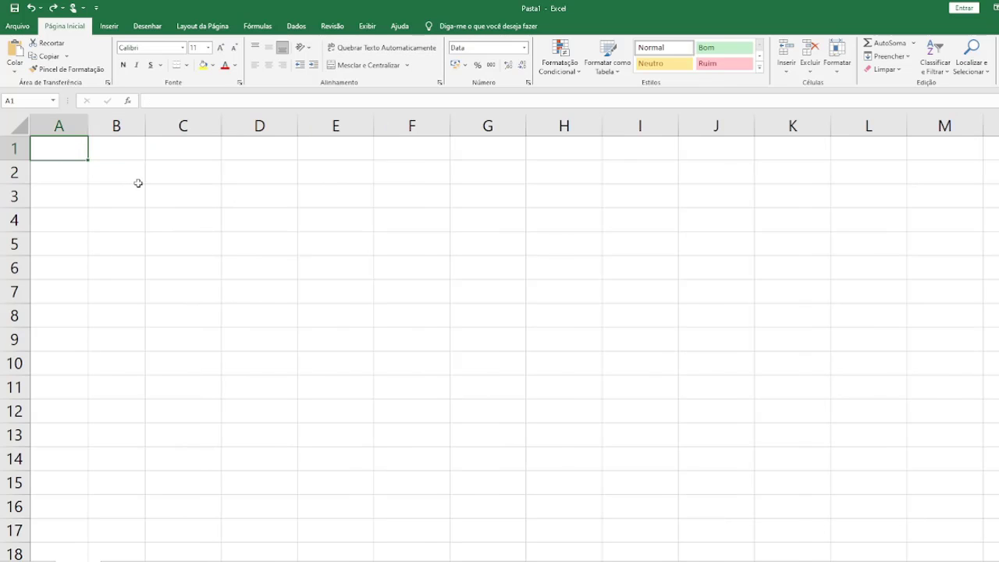
# - Enter 15 in the date-formatted cell A1 and AutoFit column A to its content
pyautogui.click(84, 181)
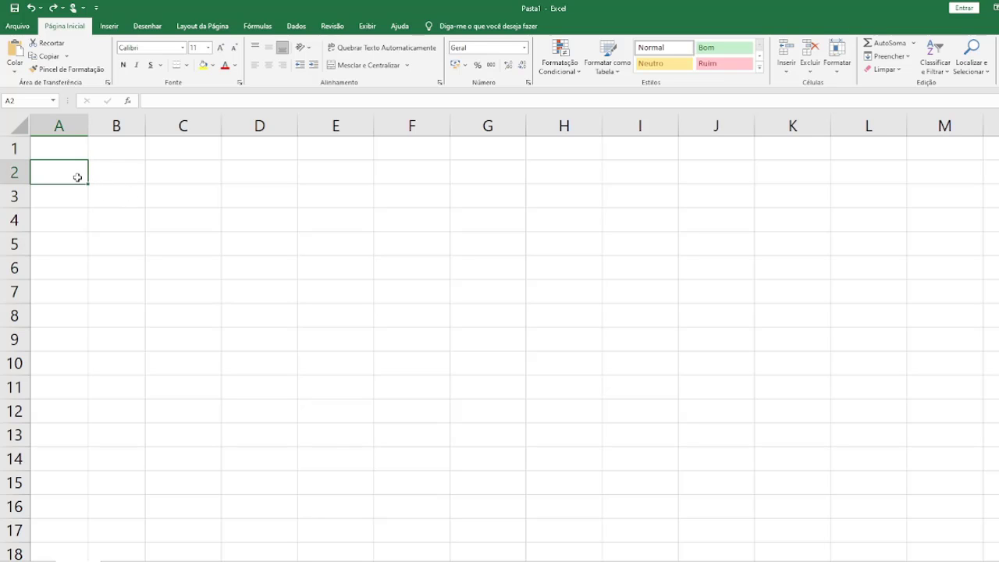
pyautogui.click(58, 148)
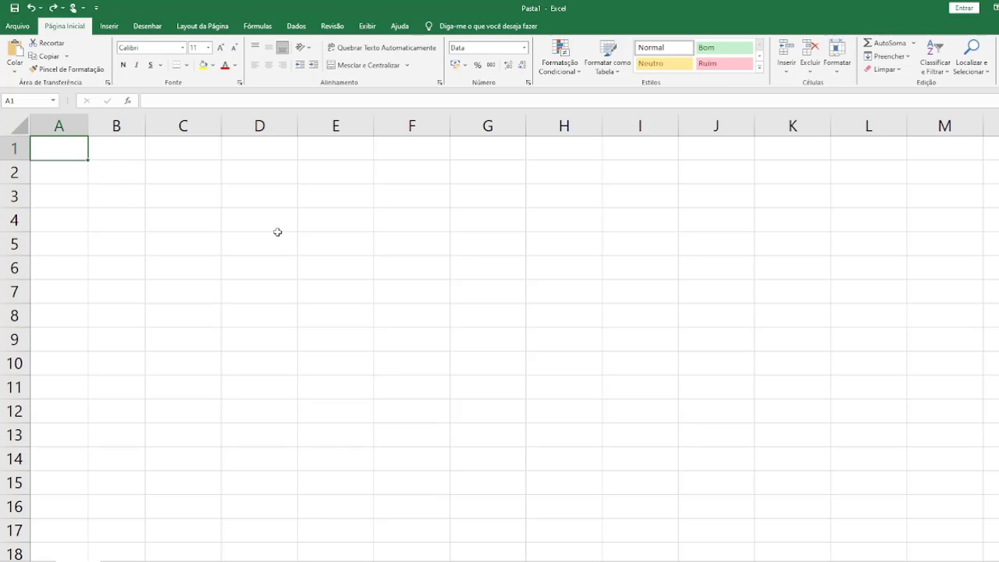
pyautogui.write('15')
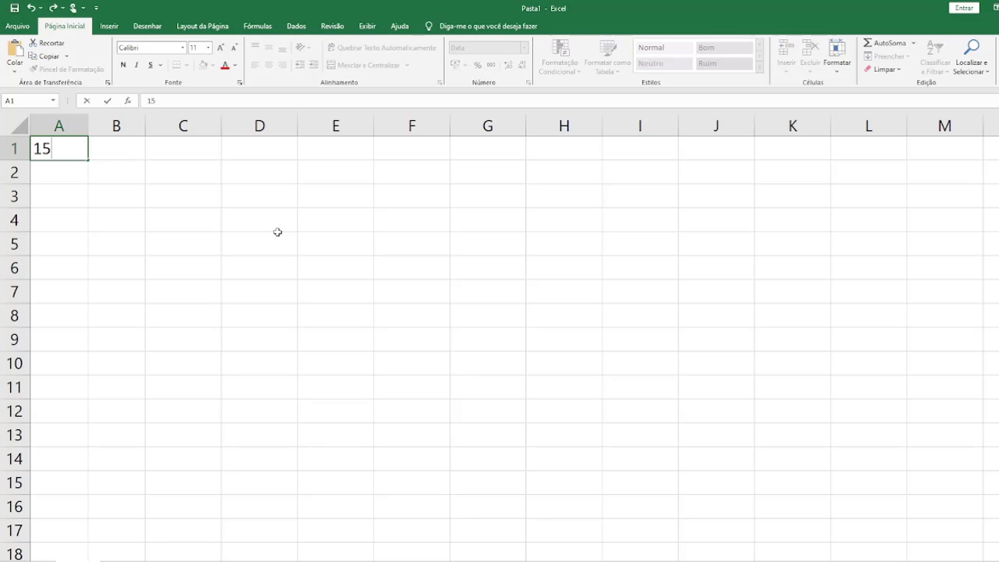
pyautogui.press('Return')
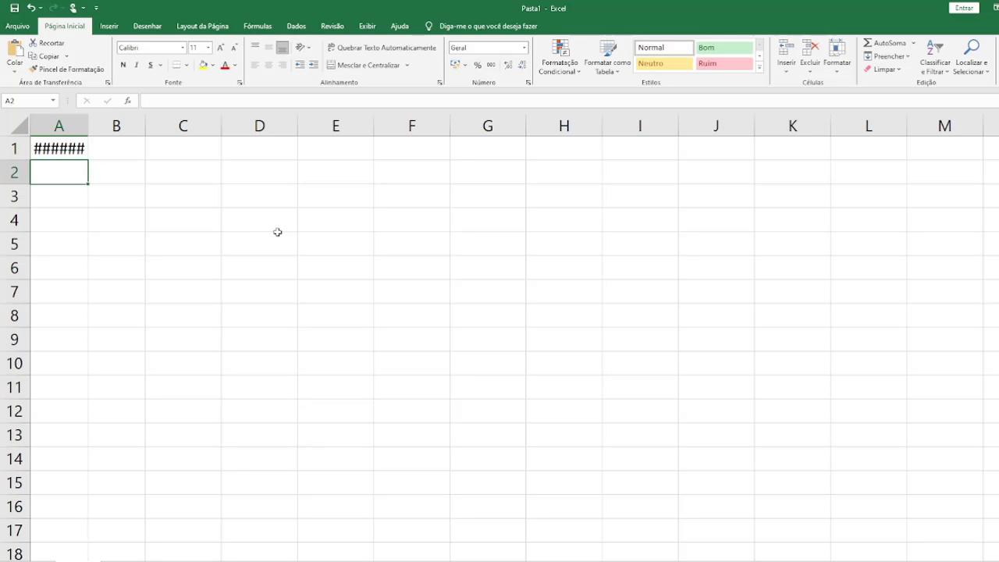
pyautogui.doubleClick(88, 125)
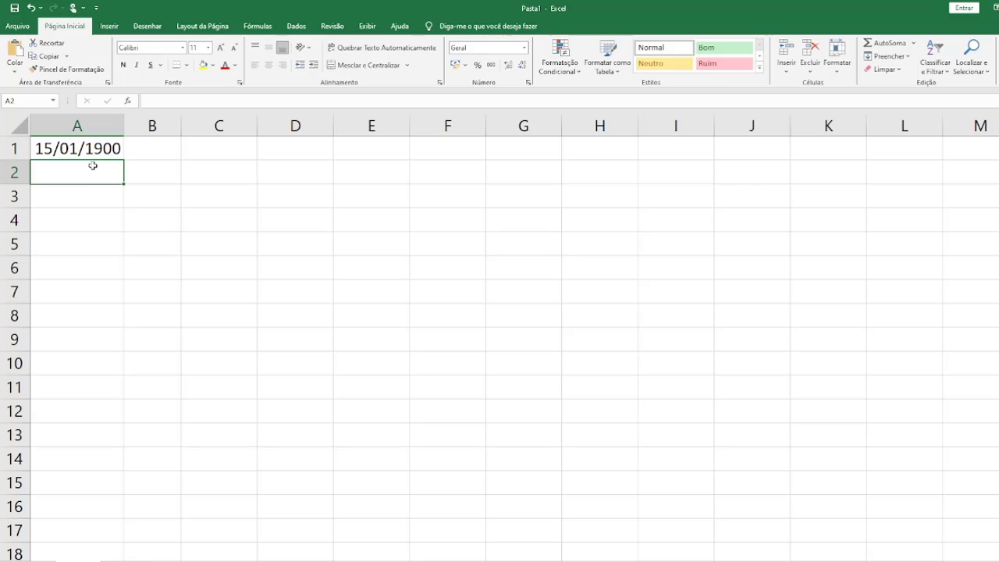
# - Change the number format of A1 to Geral and resize column A to slightly wider than its value
pyautogui.click(92, 150)
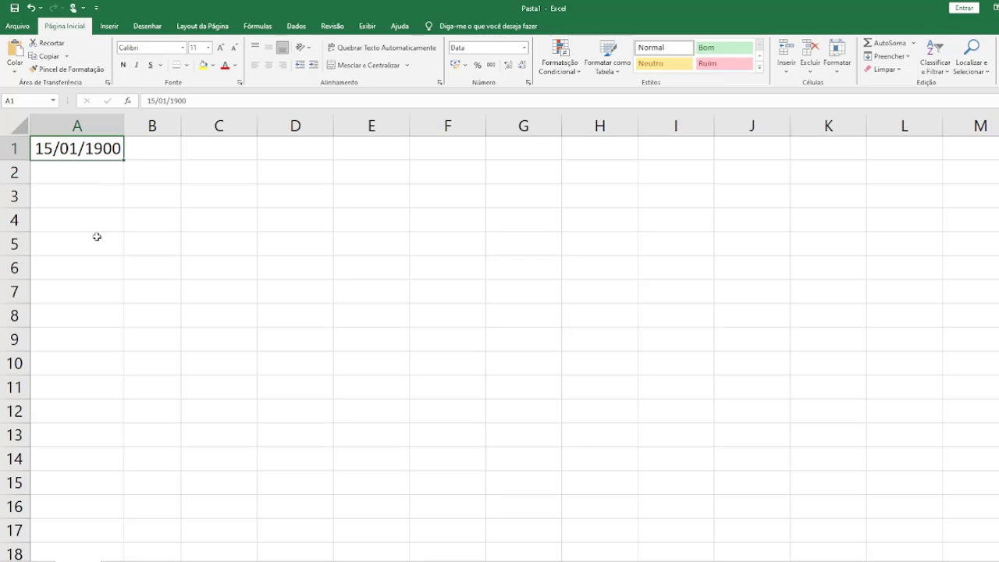
pyautogui.click(525, 48)
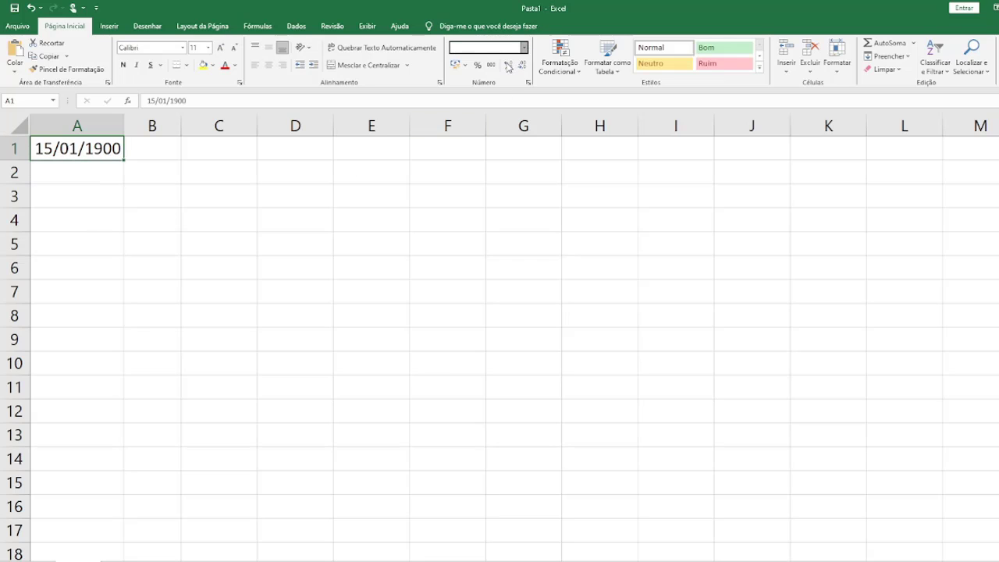
pyautogui.click(509, 66)
pyautogui.doubleClick(123, 126)
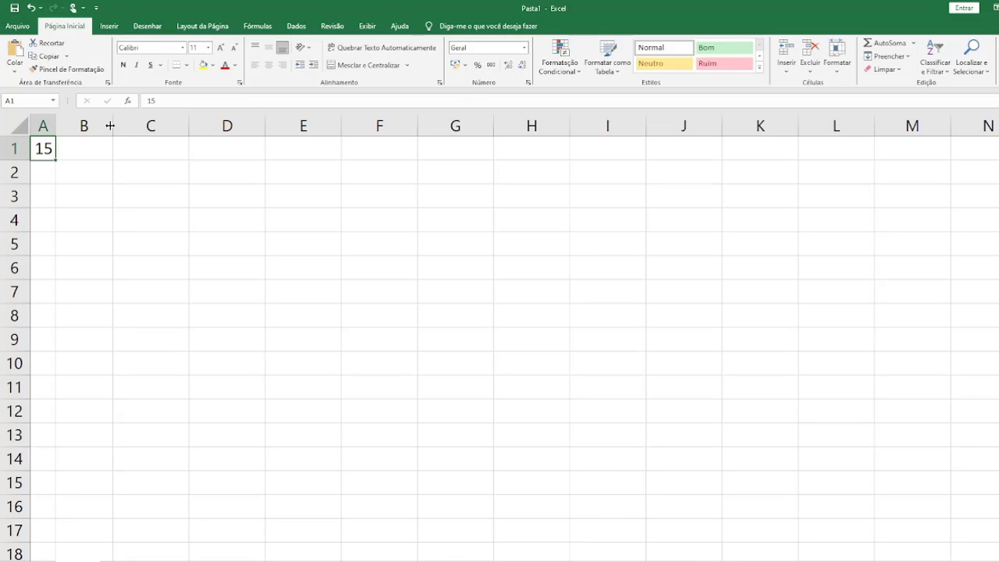
pyautogui.moveTo(56, 126); pyautogui.dragTo(75, 125)
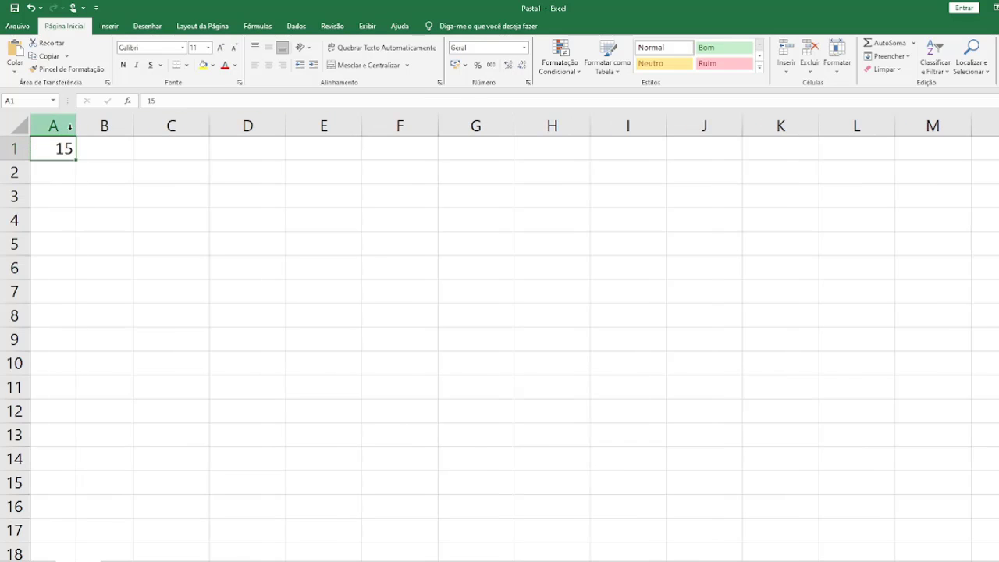
# - Enter 3 in cell A2, directly below the 15
pyautogui.click(68, 169)
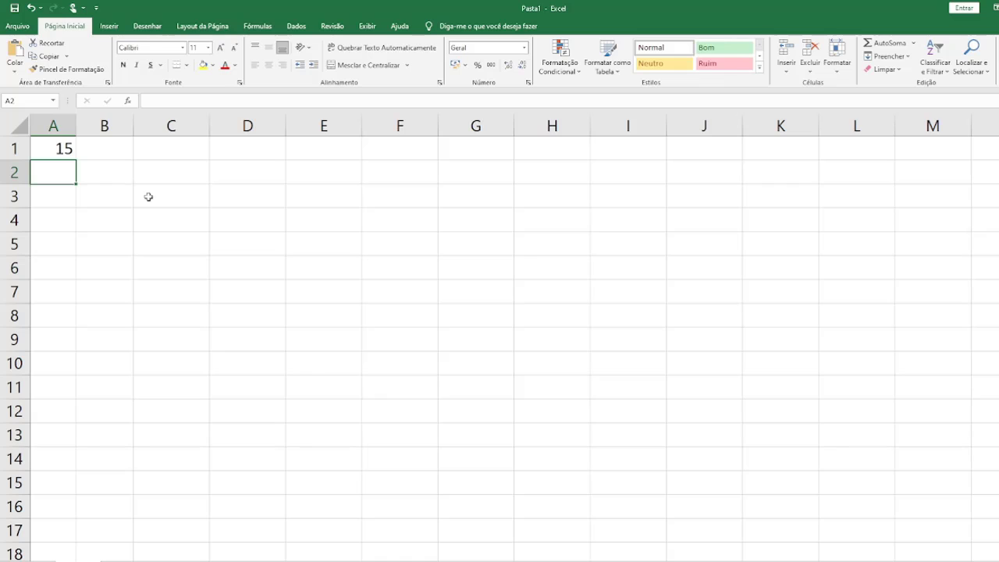
pyautogui.write('3')
pyautogui.press('Return')
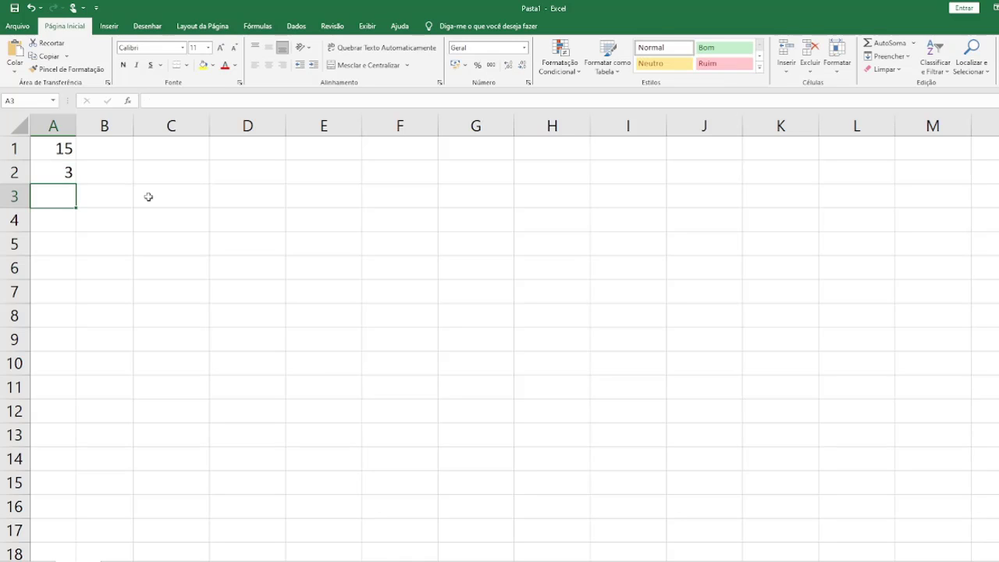
# - Enter the formula =A1/A2 in cell A3 to divide the first value by the second
pyautogui.write('=')
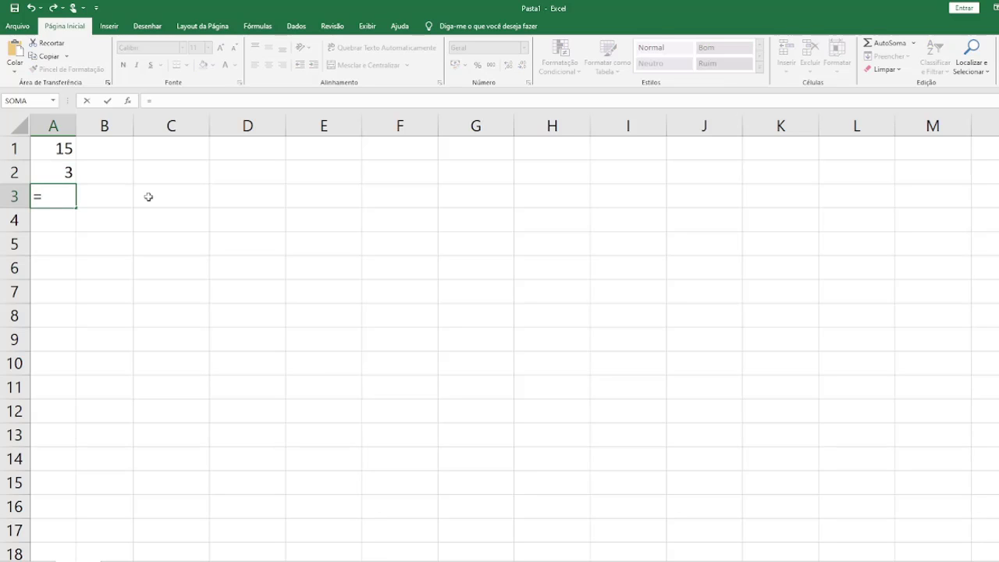
pyautogui.press('Up')
pyautogui.press('Up')
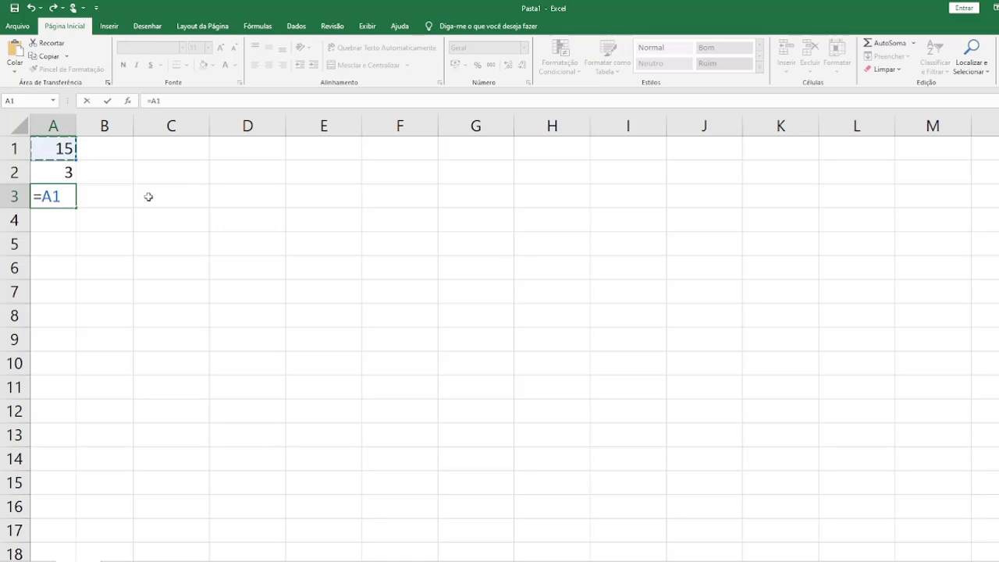
pyautogui.write('/')
pyautogui.press('Up')
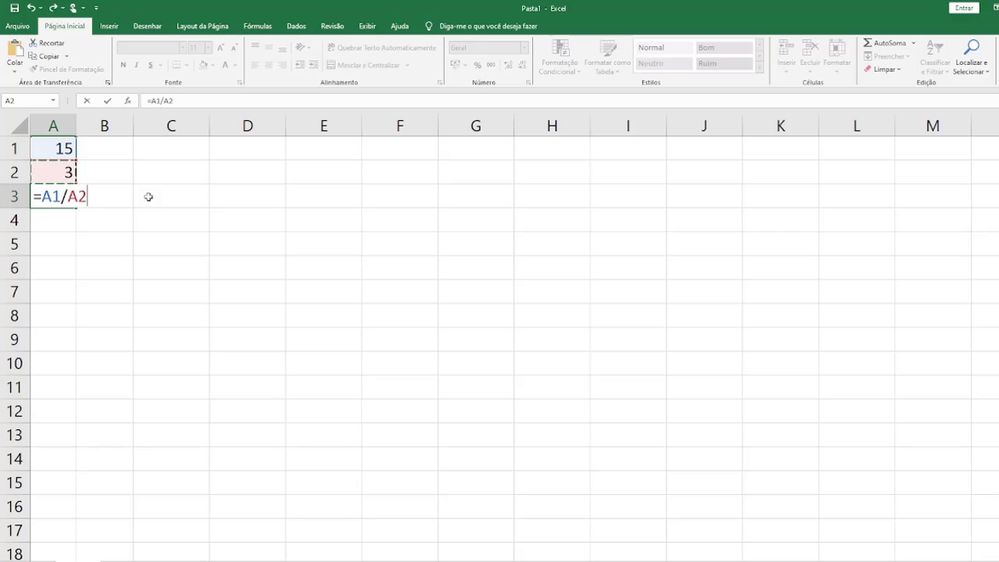
pyautogui.press('Return')
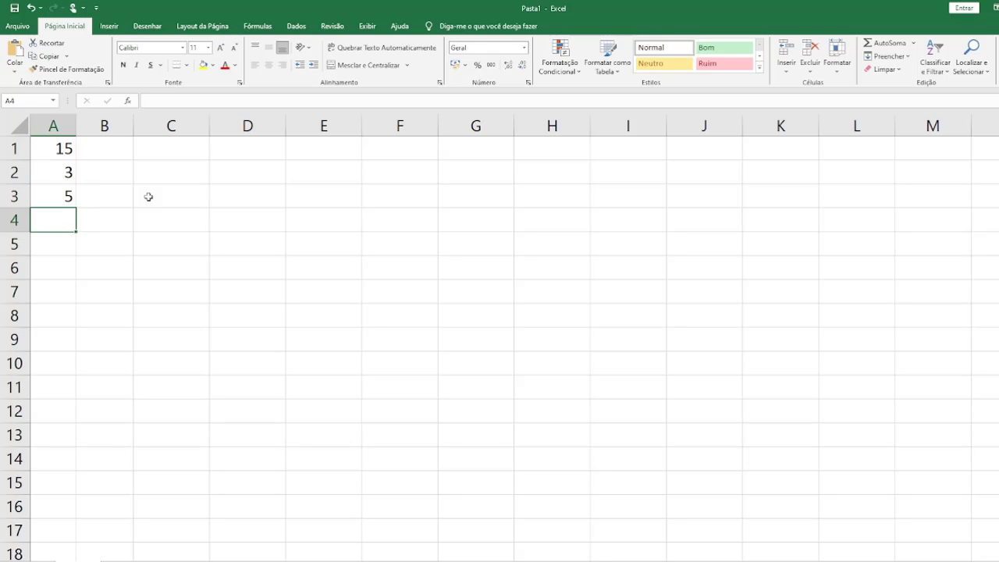
# - Change the divisor in A2 to 0 and AutoFit column A to the formula result
pyautogui.press('Up')
pyautogui.press('Up')
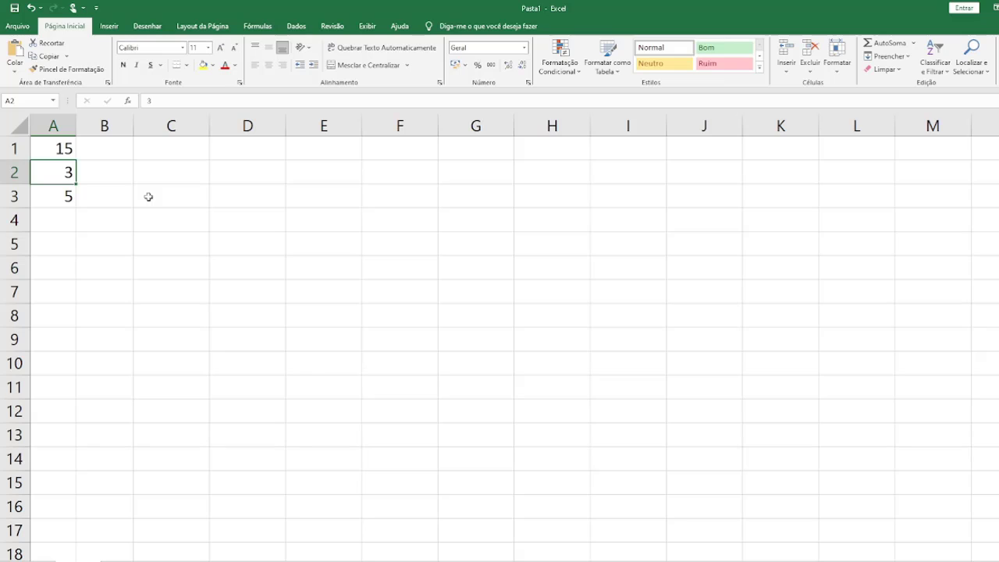
pyautogui.write('0')
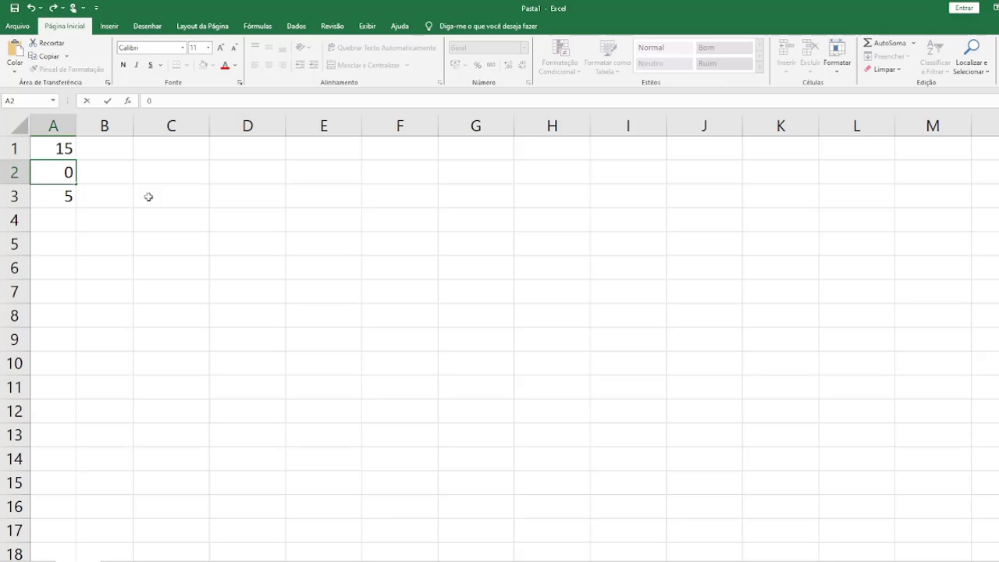
pyautogui.press('Return')
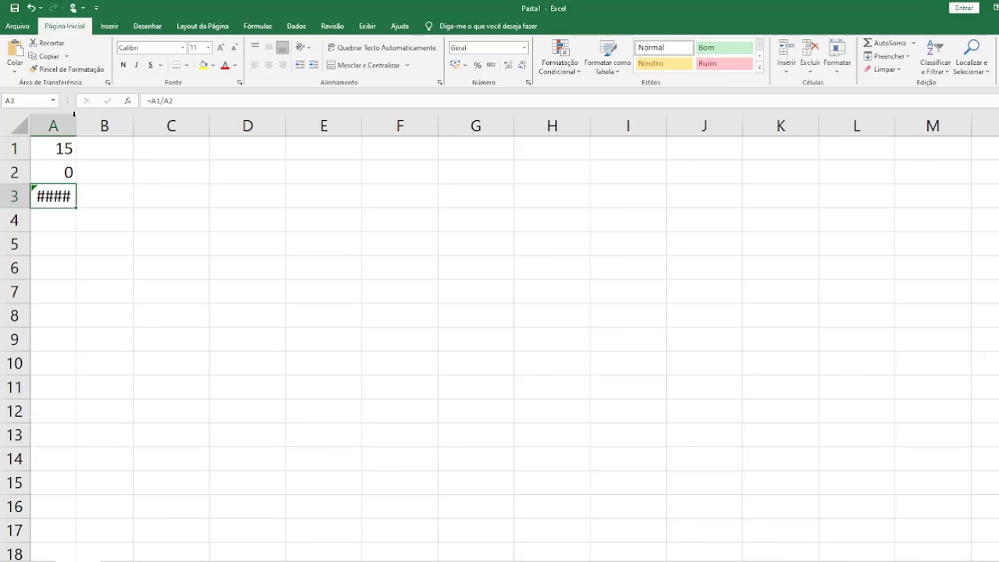
pyautogui.doubleClick(76, 119)
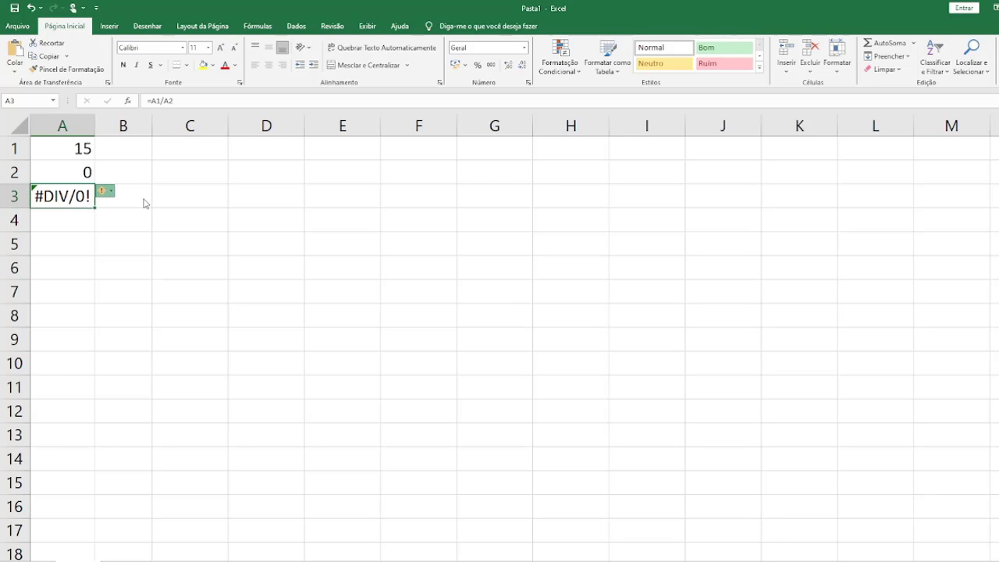
# - Set the divisor in cell A2 back to 3
pyautogui.click(178, 200)
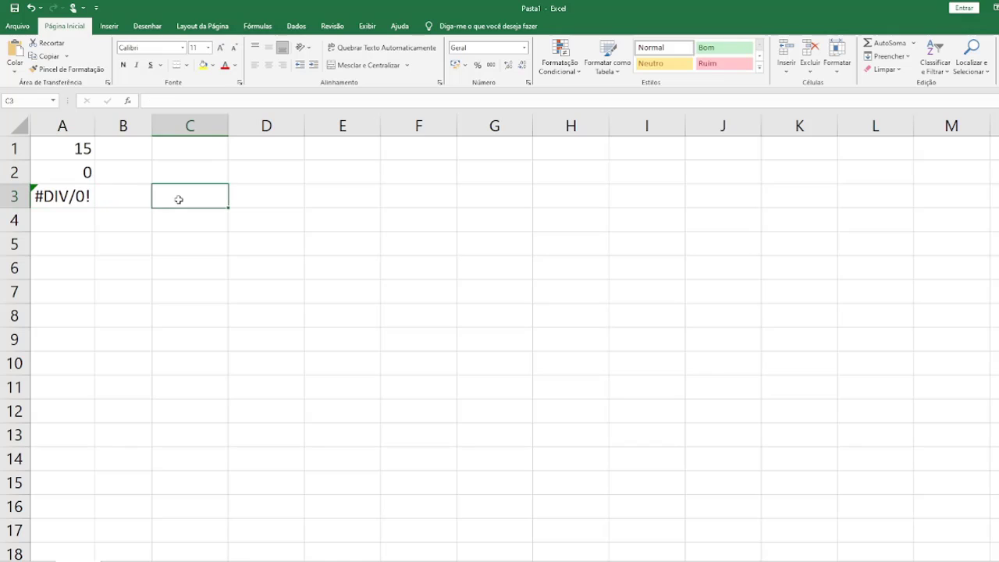
pyautogui.click(87, 173)
pyautogui.write('3')
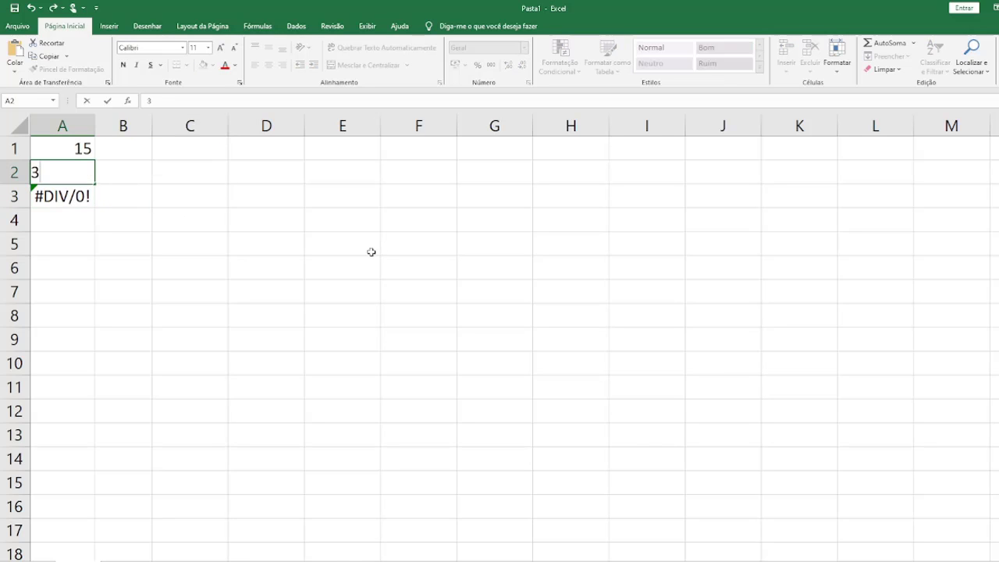
pyautogui.press('Return')
# - Clear the divisor in cell A2 and select the range A1:A3
pyautogui.press('Up')
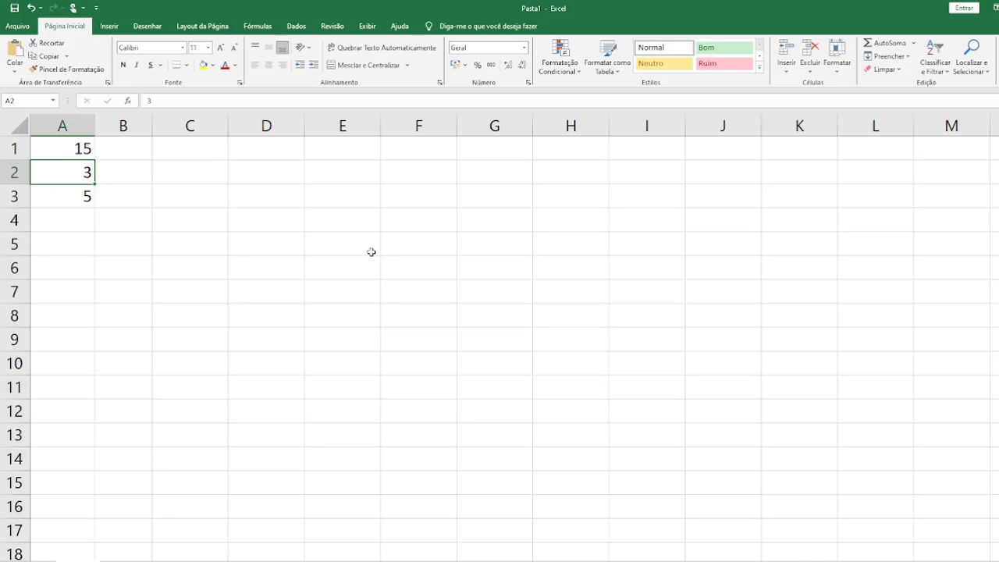
pyautogui.press('Delete')
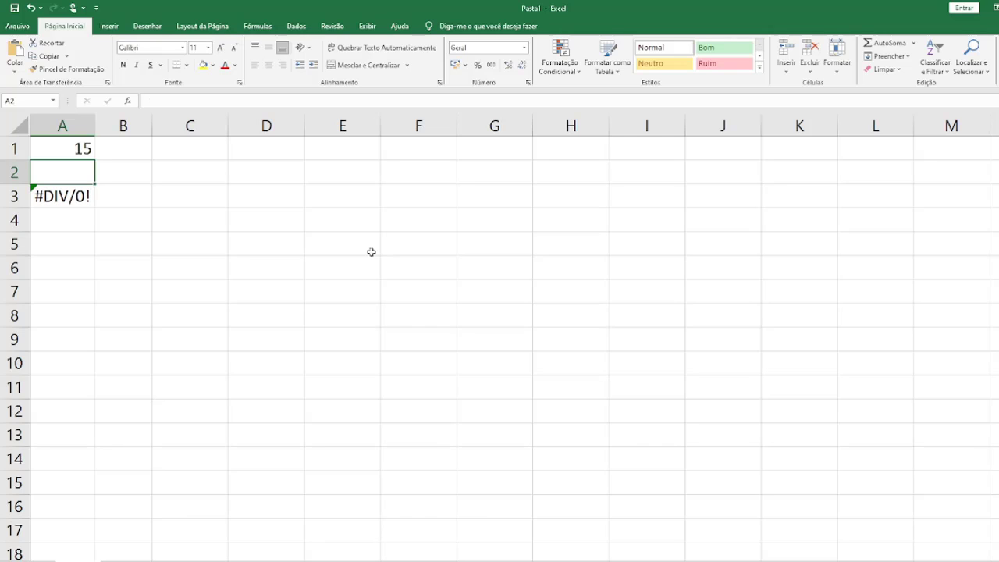
pyautogui.moveTo(80, 147); pyautogui.dragTo(82, 197)
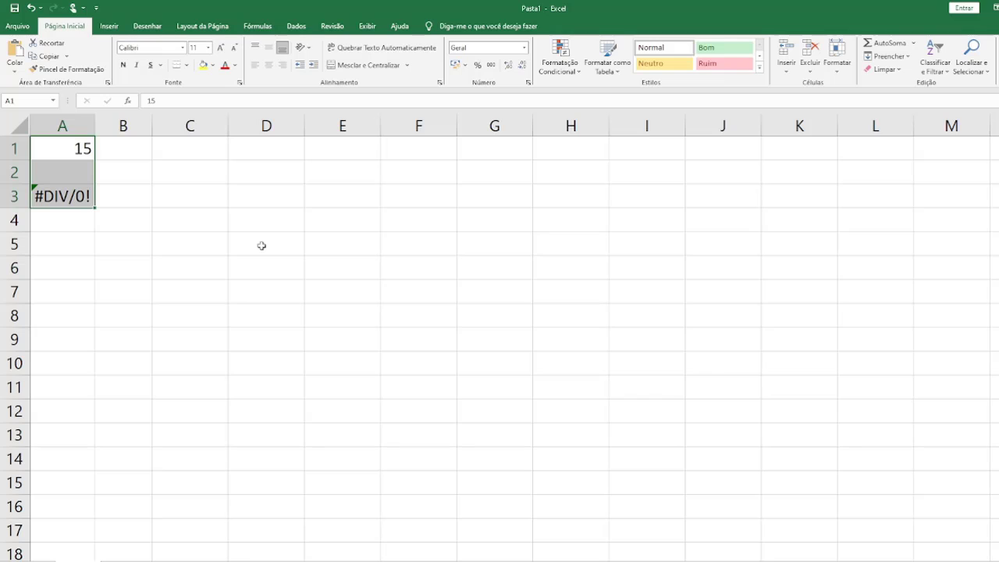
# - Clear the contents of cells A1:A3
pyautogui.press('Delete')
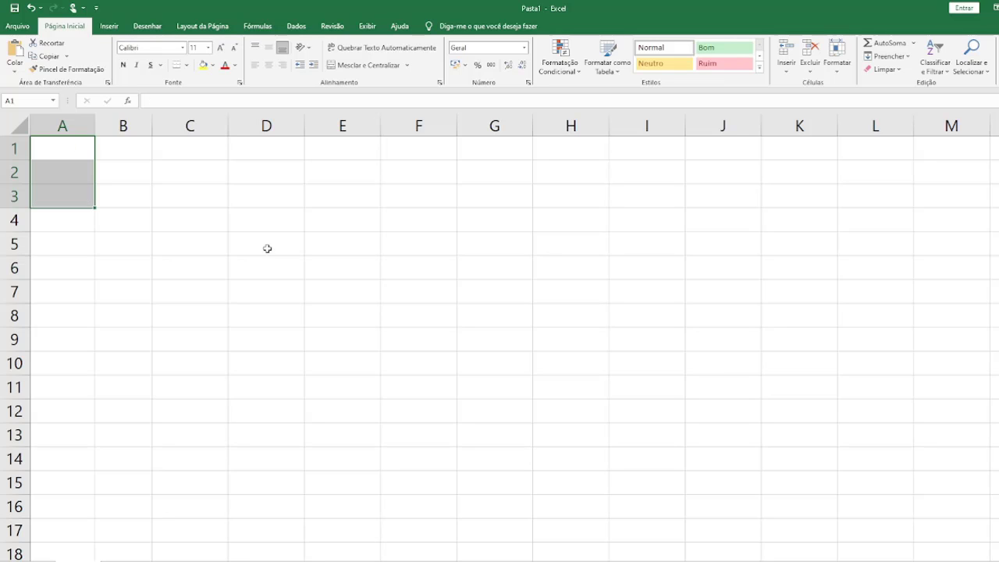
pyautogui.click(183, 193)
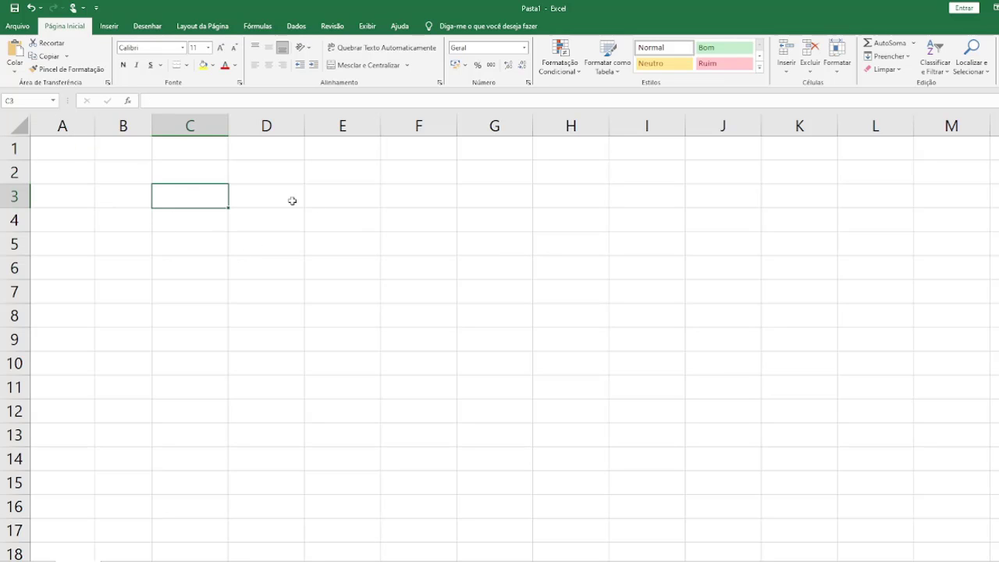
pyautogui.click(68, 146)
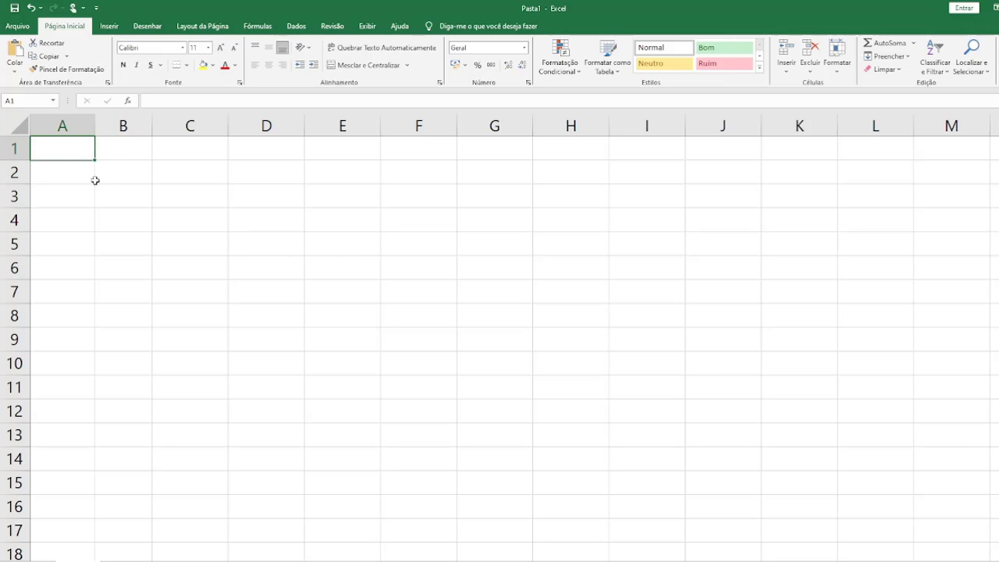
# - Enter the numbers 1, 2, 3 and 4 down cells G1:G4 as lookup codes
pyautogui.click(508, 149)
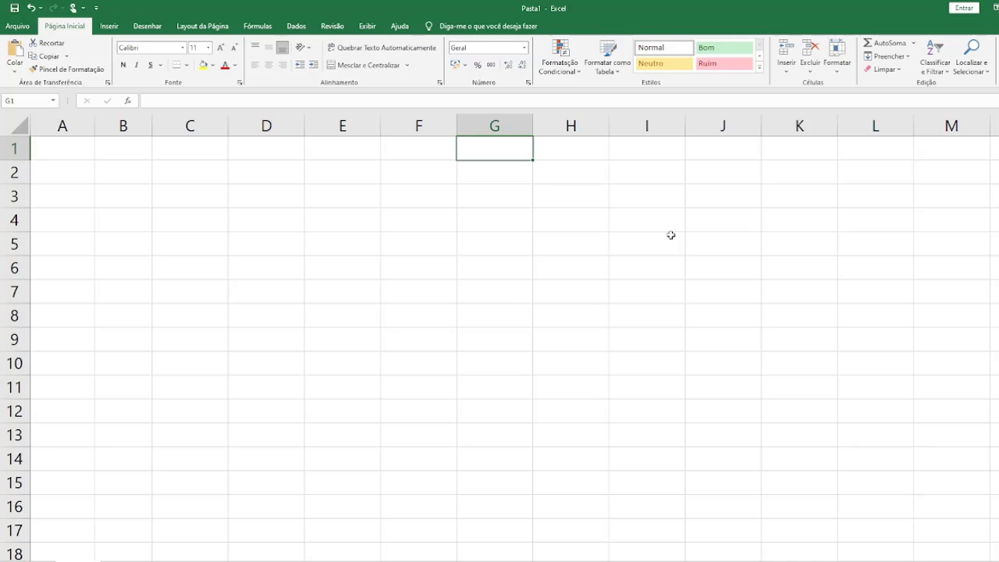
pyautogui.write('1')
pyautogui.press('Return')
pyautogui.write('2')
pyautogui.press('Return')
pyautogui.write('3')
pyautogui.press('Return')
pyautogui.write('4')
pyautogui.press('Return')
# - Enter the weekday names Domingo, Segunda, Terça and Quarta in cells H1:H4 beside the numbers
pyautogui.press('Up')
pyautogui.press('Up')
pyautogui.press('Up')
pyautogui.press('Up')
pyautogui.press('Right')
pyautogui.write('Domingo')
pyautogui.press('Return')
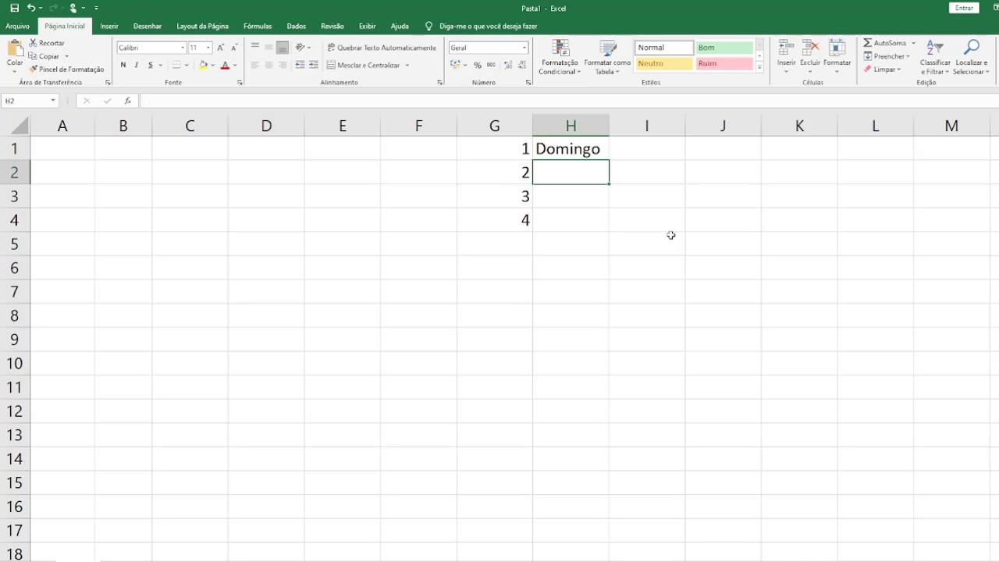
pyautogui.write('Segunda')
pyautogui.press('Return')
pyautogui.write('Terça')
pyautogui.press('Return')
pyautogui.write('Quarta')
pyautogui.press('Return')
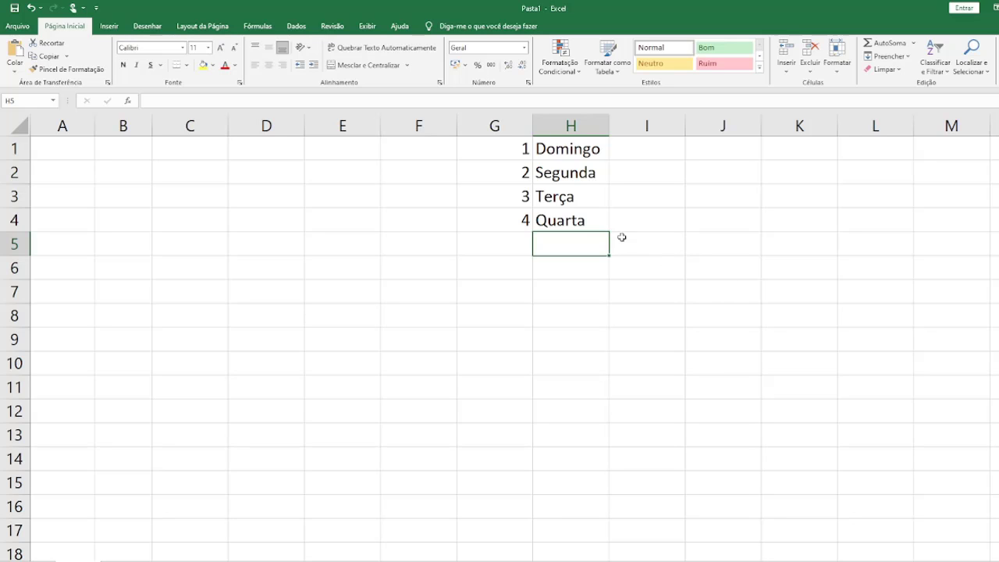
# - Examine how each number in column G pairs with its weekday in column H, row by row
pyautogui.click(560, 151)
pyautogui.click(517, 149)
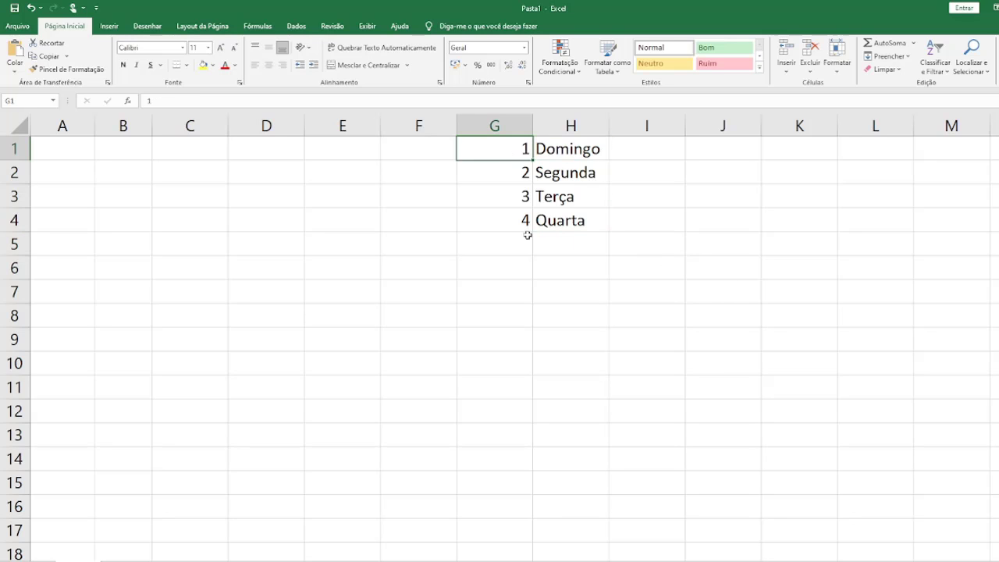
pyautogui.click(505, 128)
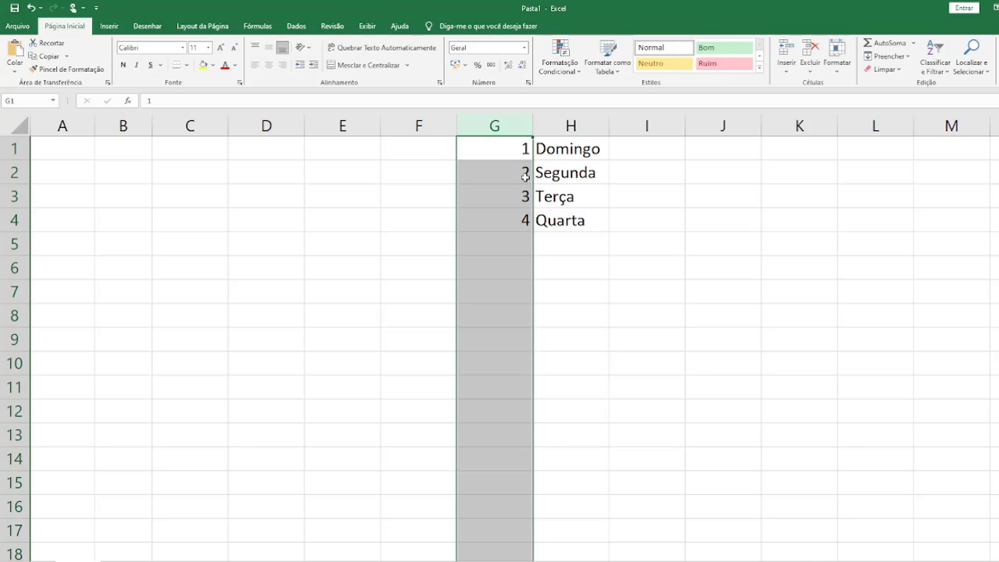
pyautogui.click(570, 127)
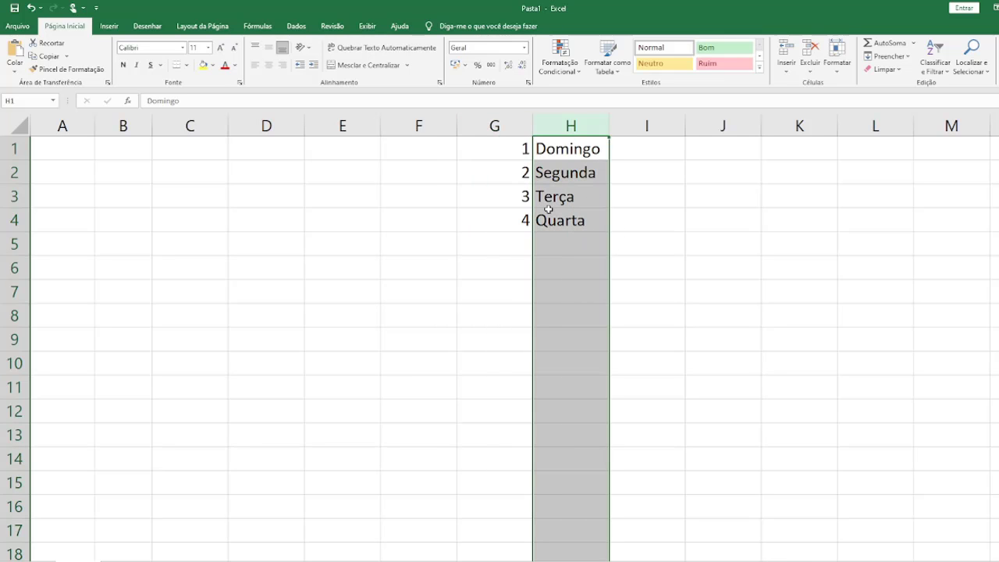
pyautogui.click(502, 140)
pyautogui.click(564, 144)
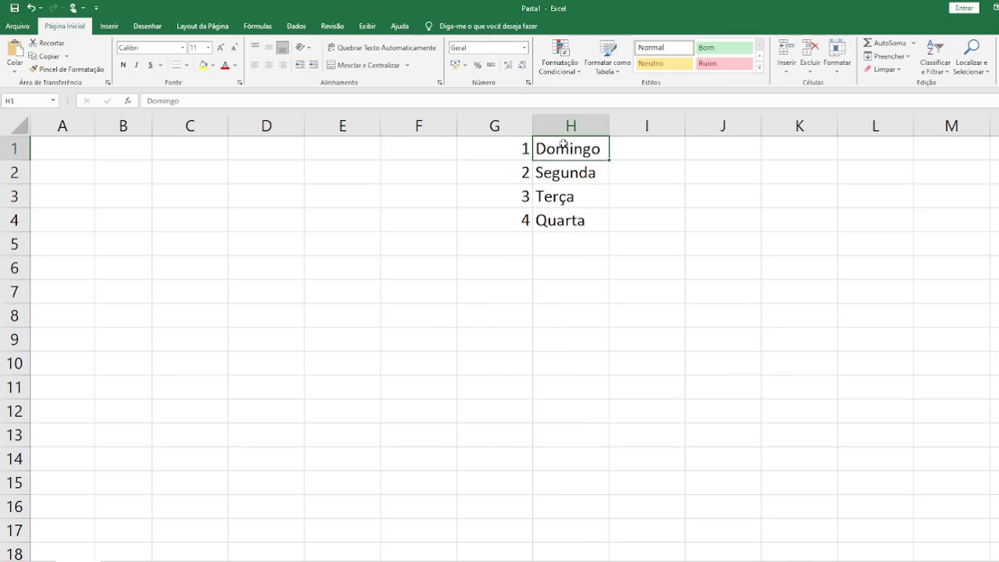
pyautogui.click(504, 173)
pyautogui.click(559, 174)
pyautogui.click(513, 197)
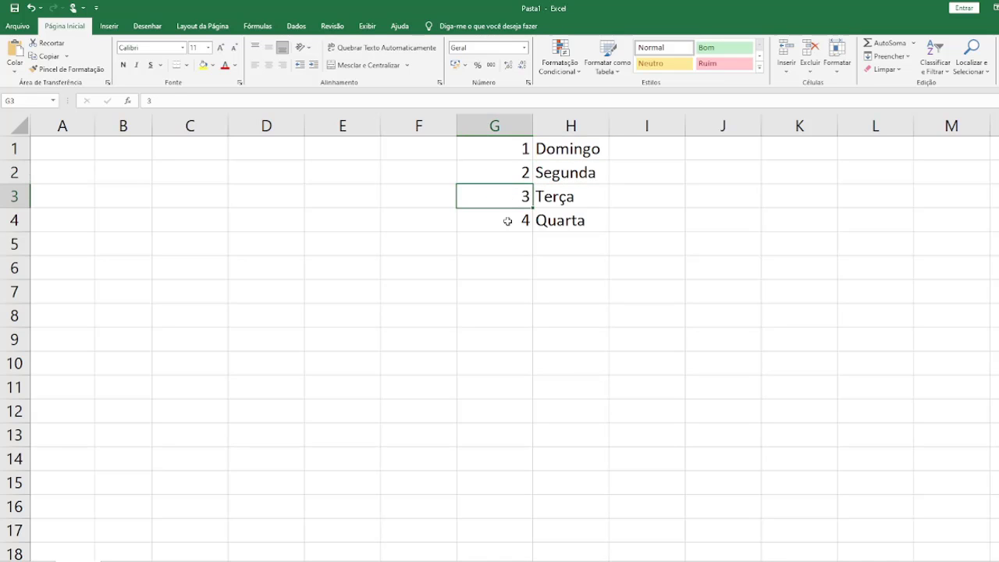
pyautogui.click(559, 202)
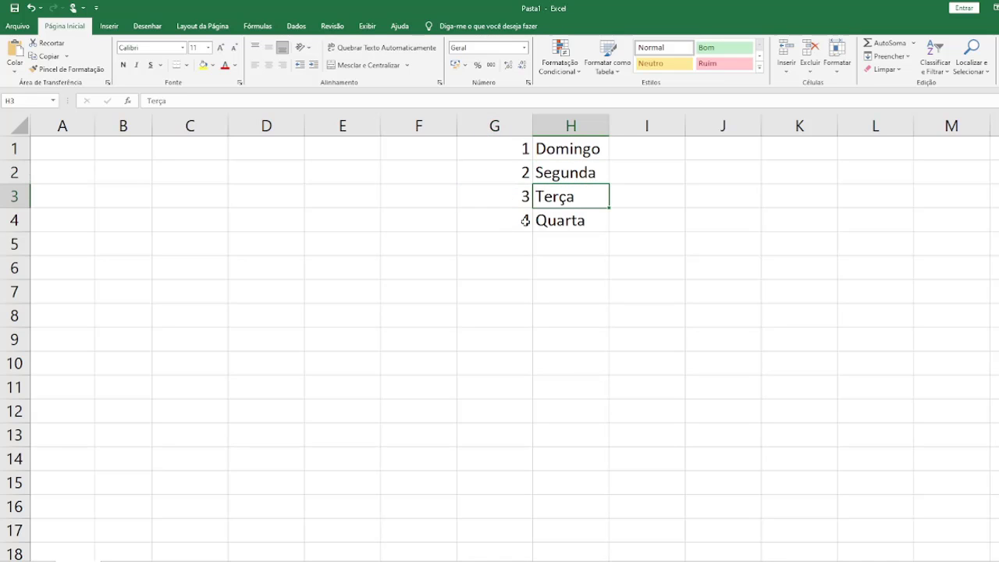
pyautogui.click(500, 224)
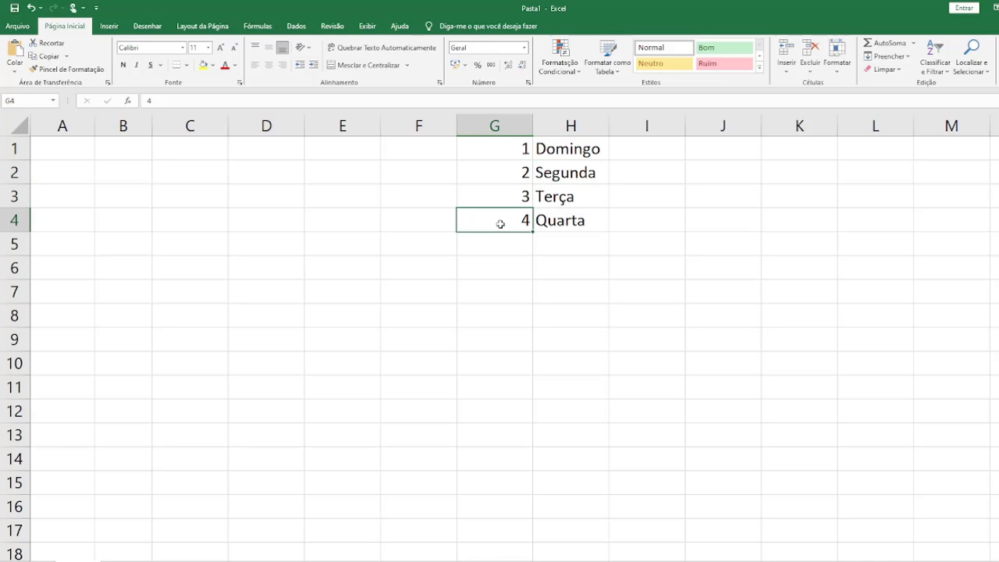
pyautogui.click(562, 221)
# - Widen column B slightly to make room for the lookup result
pyautogui.click(67, 156)
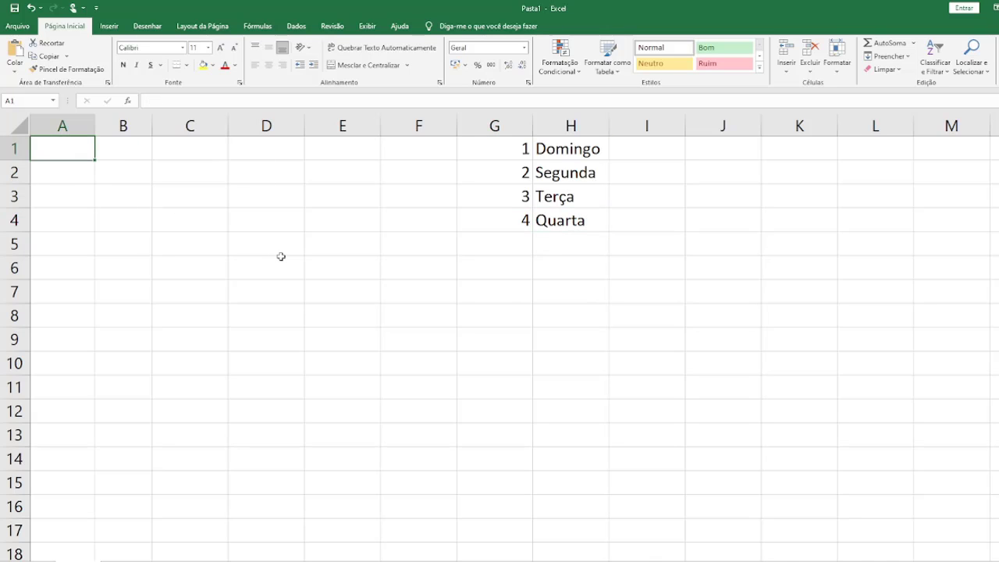
pyautogui.click(110, 153)
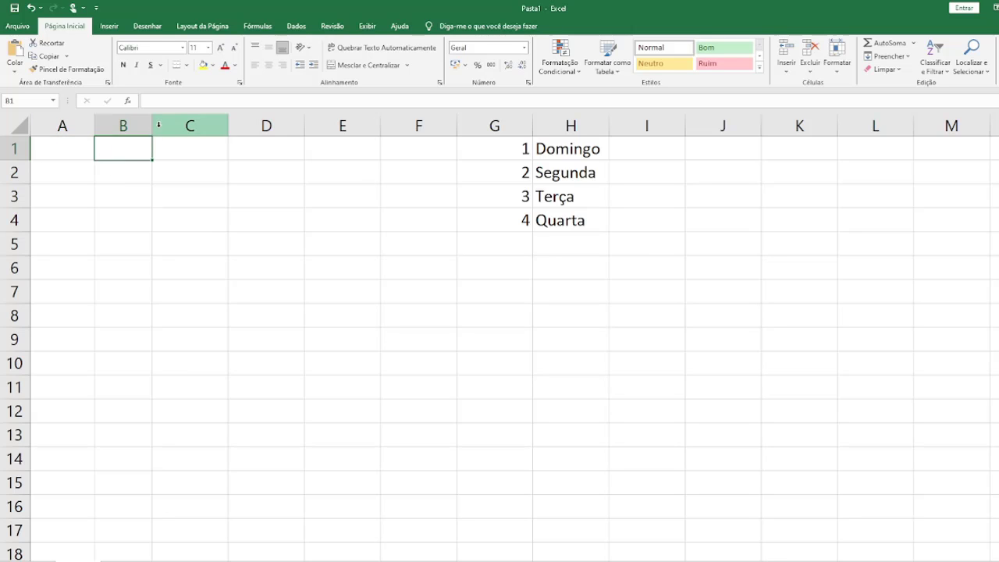
pyautogui.moveTo(152, 123); pyautogui.dragTo(174, 124)
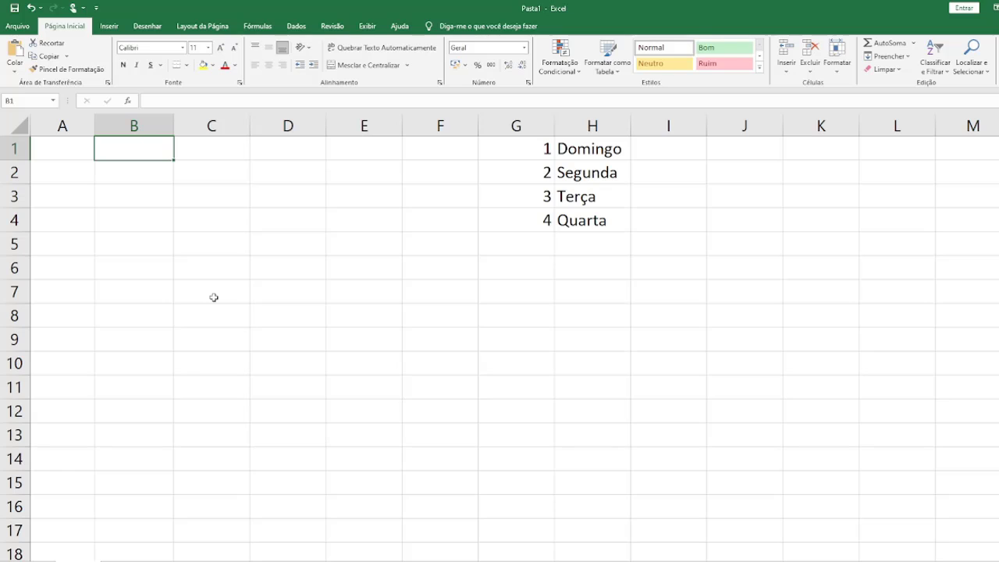
# - Enter =PROCV(A1;G:H;2;FALSO) in cell B1 to look up the weekday for the number in A1
pyautogui.write('=procv')
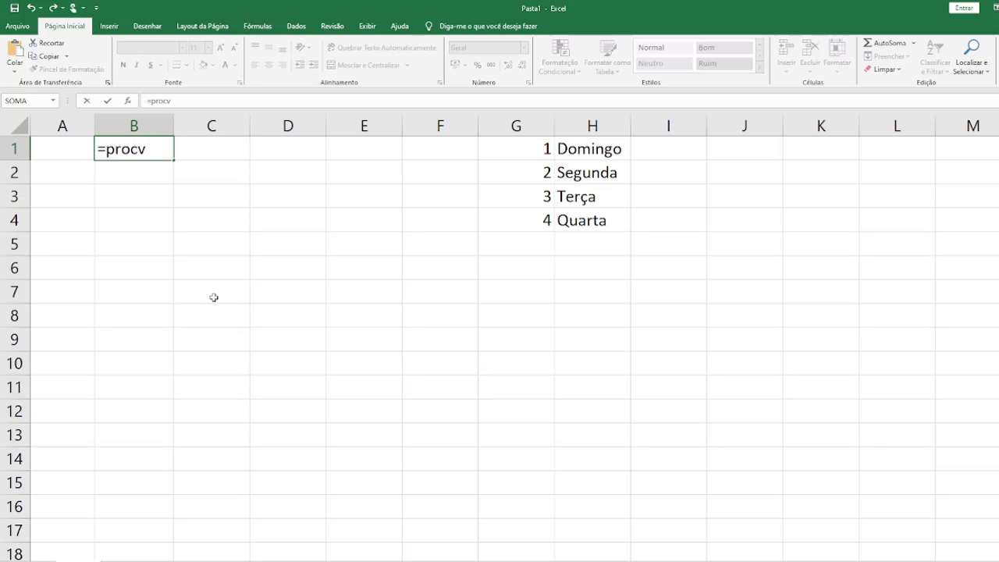
pyautogui.write('(')
pyautogui.press('Left')
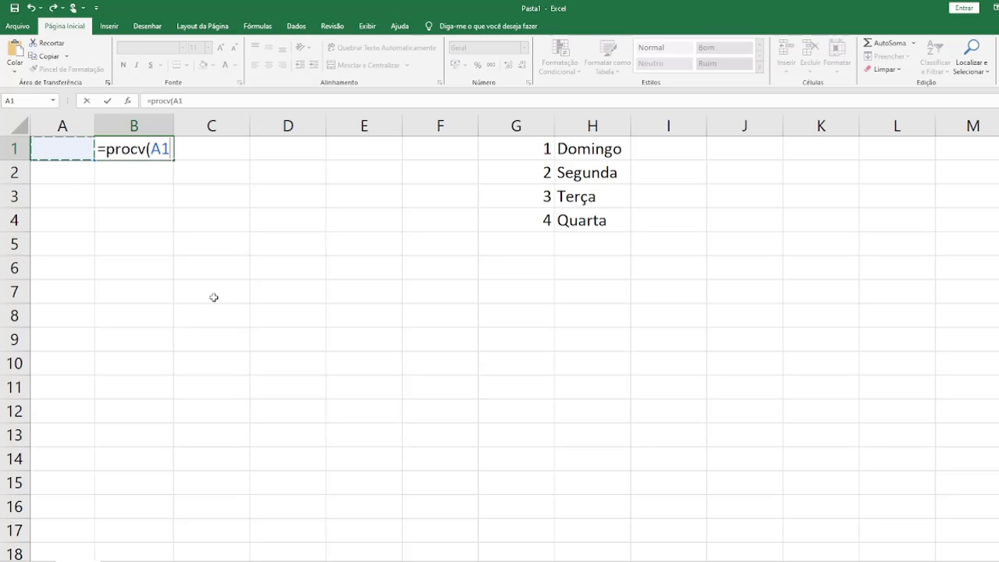
pyautogui.write(';')
pyautogui.moveTo(519, 125); pyautogui.dragTo(573, 123)
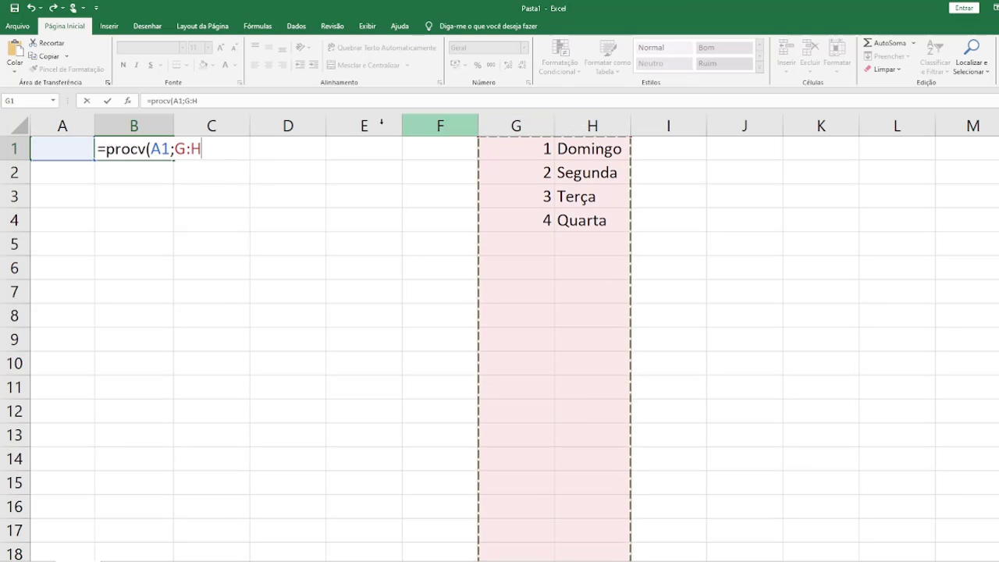
pyautogui.click(280, 102)
pyautogui.write(';')
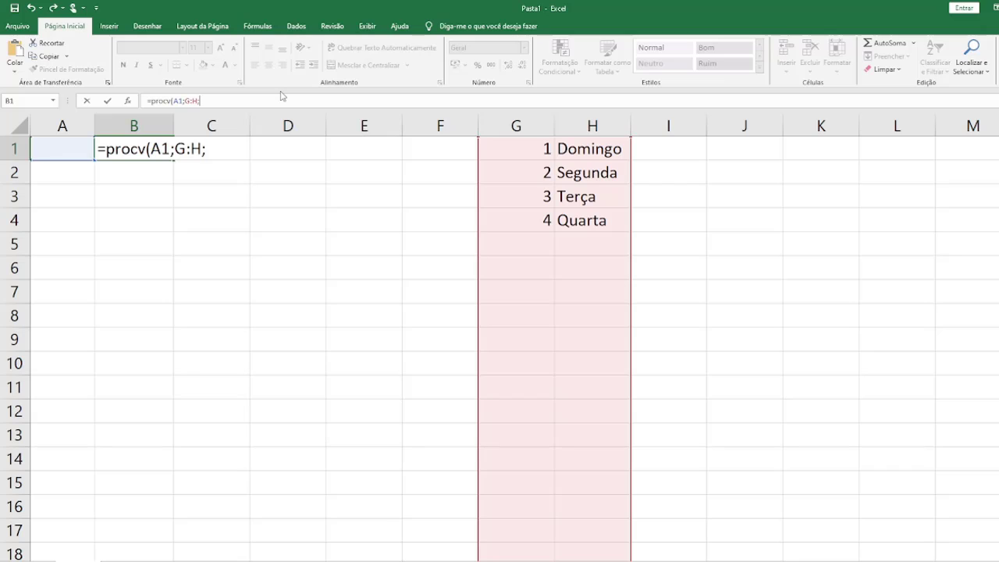
pyautogui.write('2;falso')
pyautogui.press('Return')
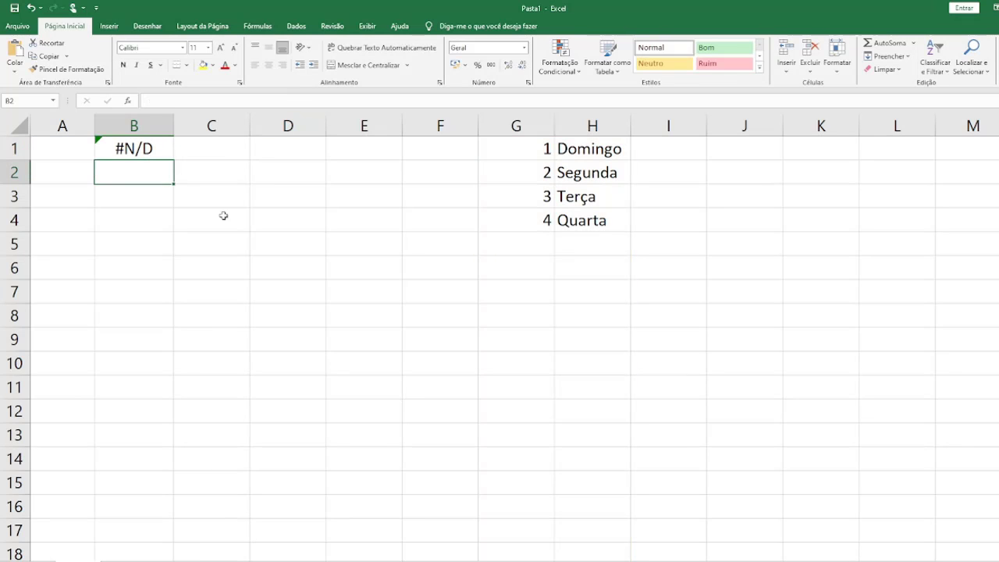
pyautogui.press('Up')
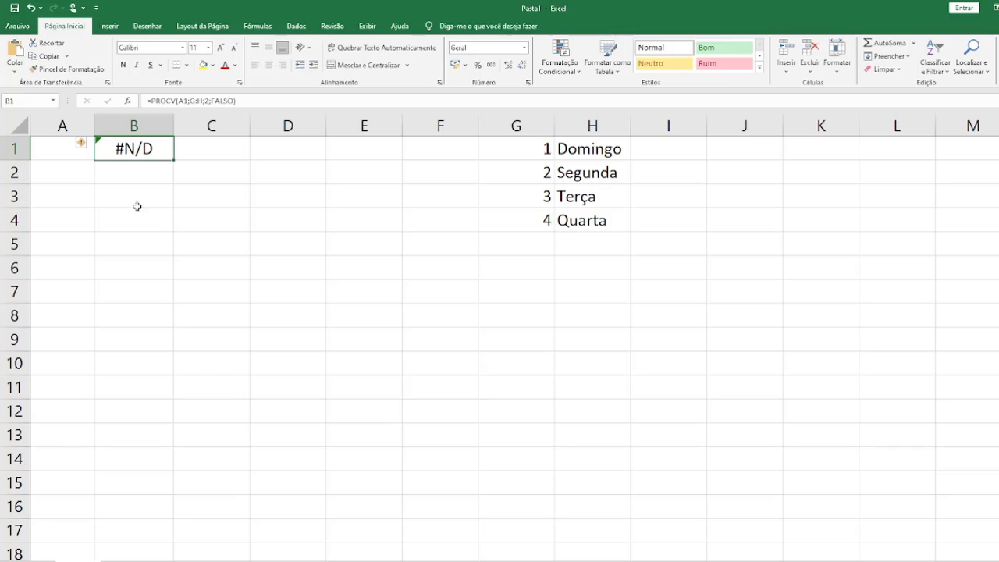
# - Compare empty cell A1 with the lookup table, and enter 1 in A1 as the search value
pyautogui.click(55, 143)
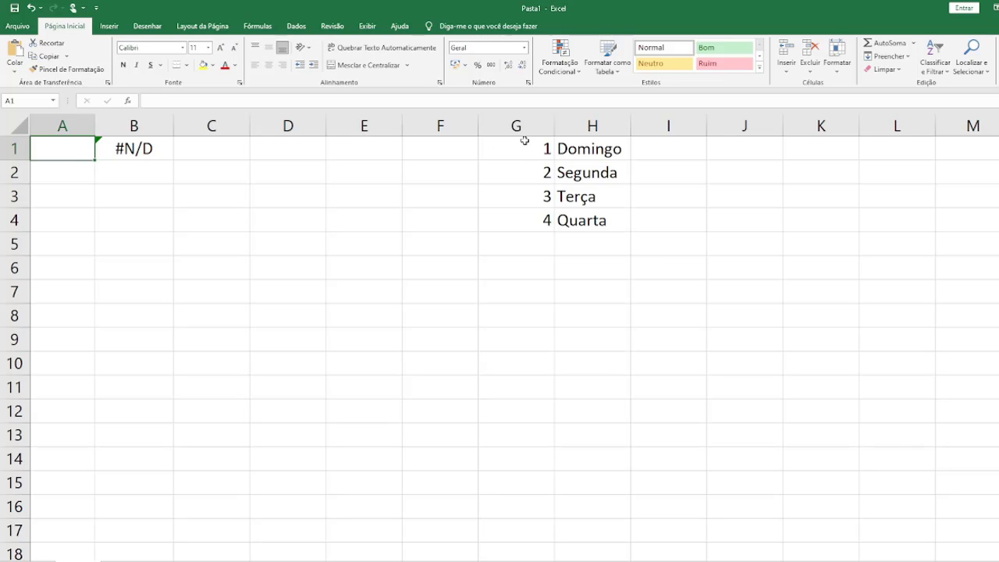
pyautogui.moveTo(525, 140); pyautogui.dragTo(549, 205)
pyautogui.click(36, 149)
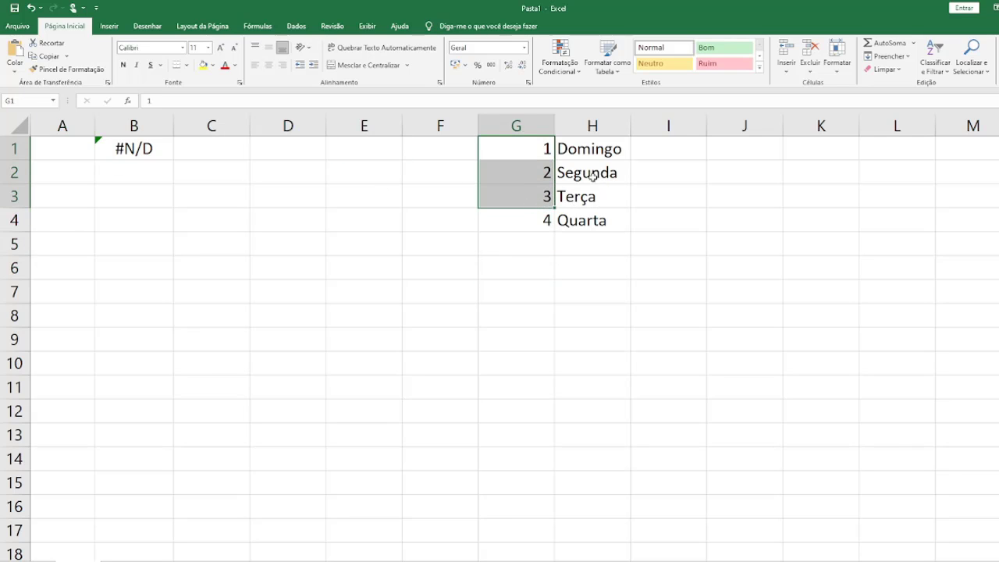
pyautogui.click(581, 148)
pyautogui.click(51, 148)
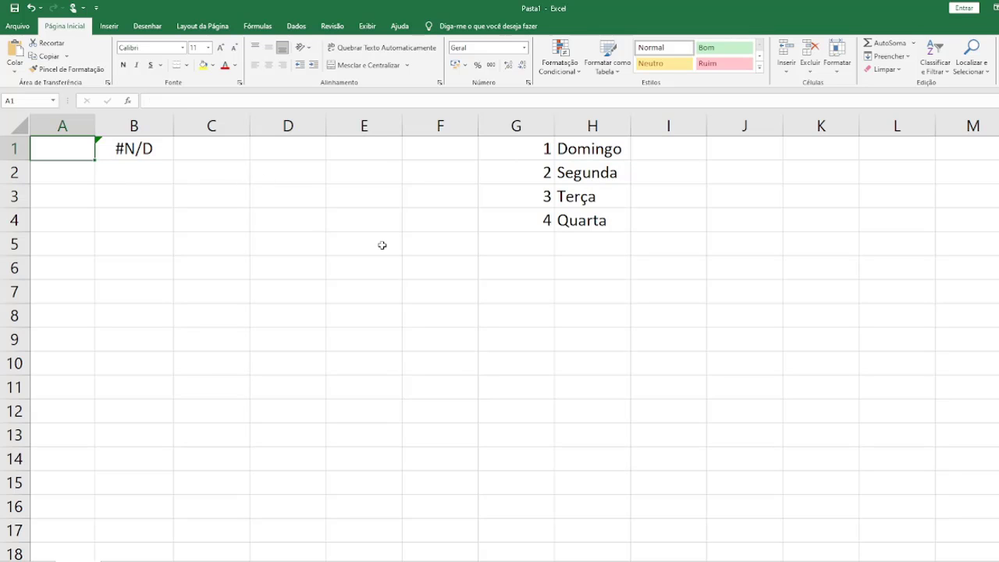
pyautogui.write('1')
pyautogui.press('Return')
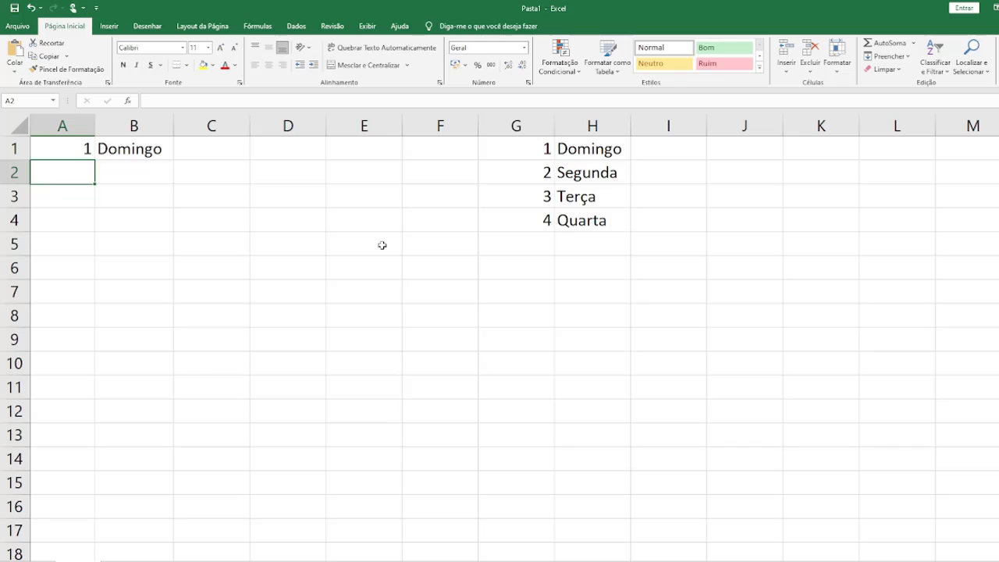
# - Test the PROCV formula by changing the search value in A1 successively to 2, 3 and 4
pyautogui.press('Up')
pyautogui.write('2')
pyautogui.press('Return')
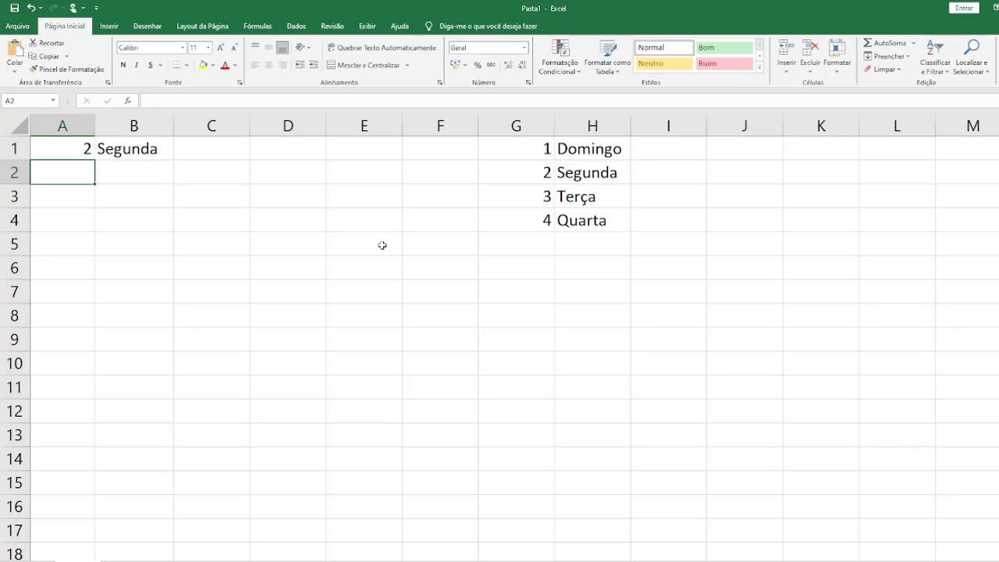
pyautogui.press('Up')
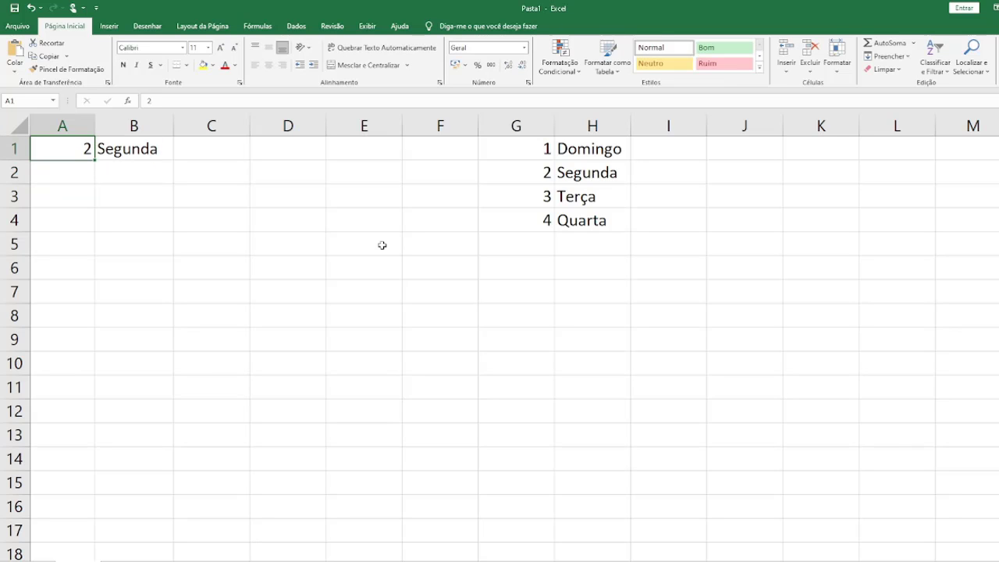
pyautogui.write('3')
pyautogui.press('Return')
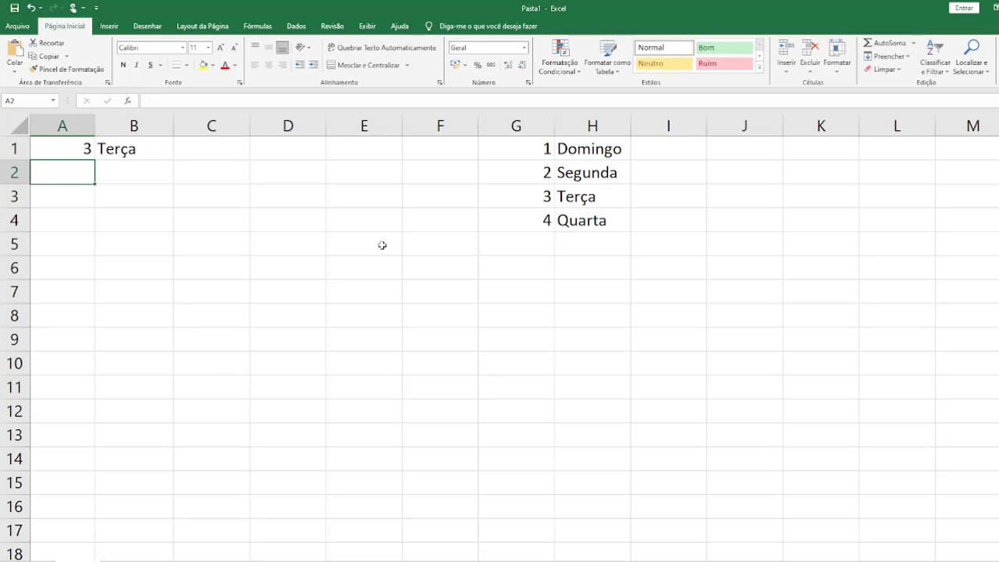
pyautogui.press('Up')
pyautogui.write('4')
pyautogui.press('Return')
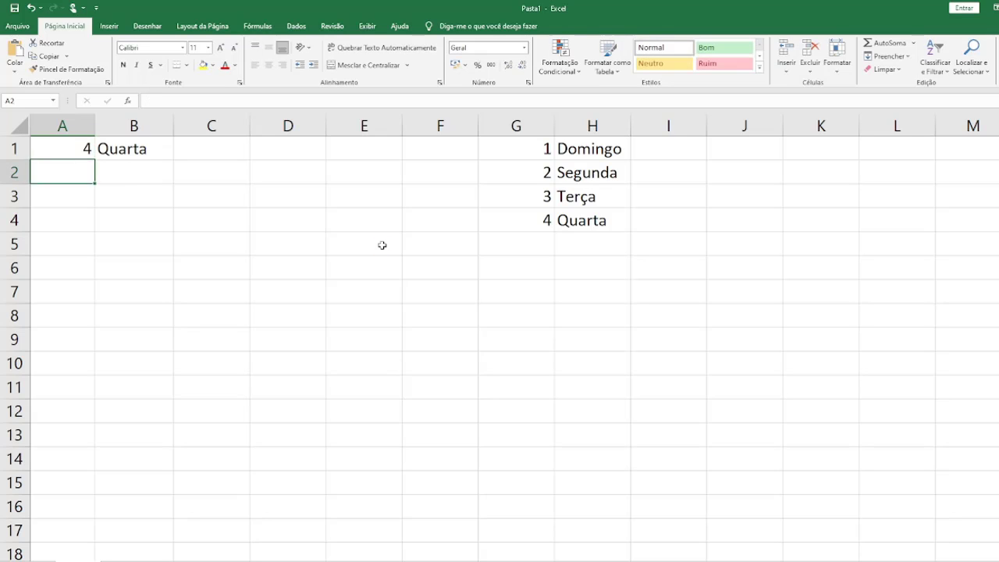
# - Set the search value in A1 to 5, a number missing from the table, and select the formula in B1
pyautogui.press('Up')
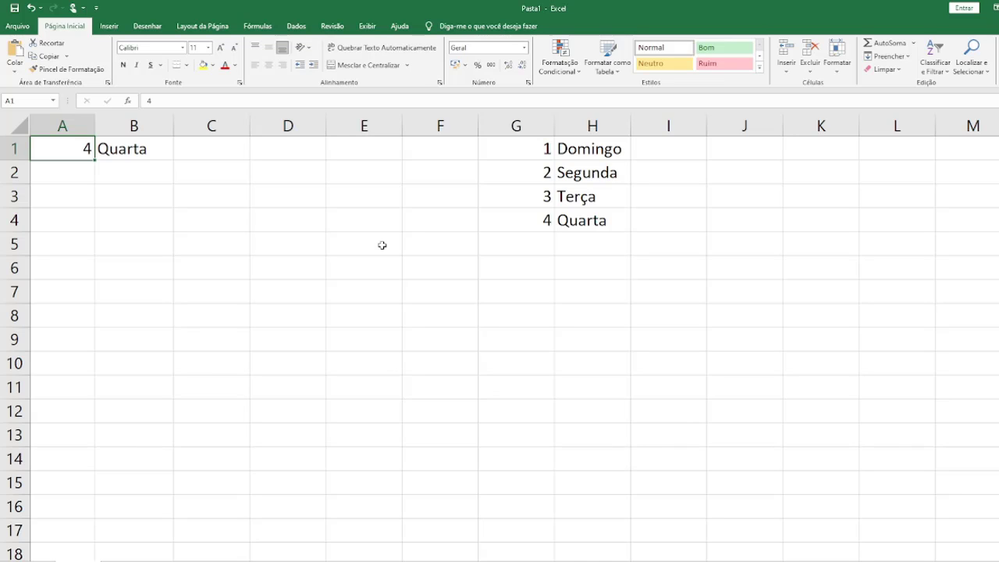
pyautogui.write('5')
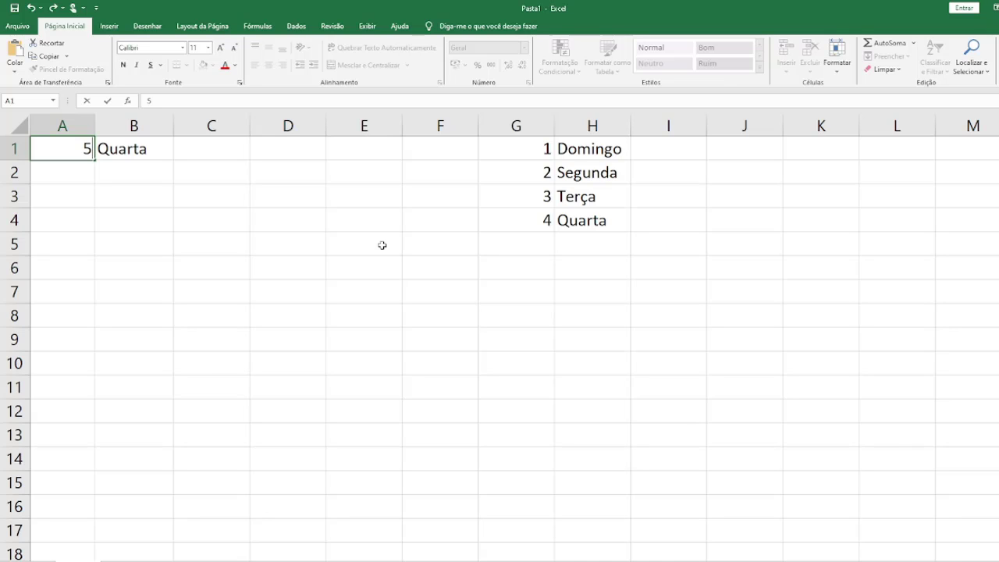
pyautogui.press('Return')
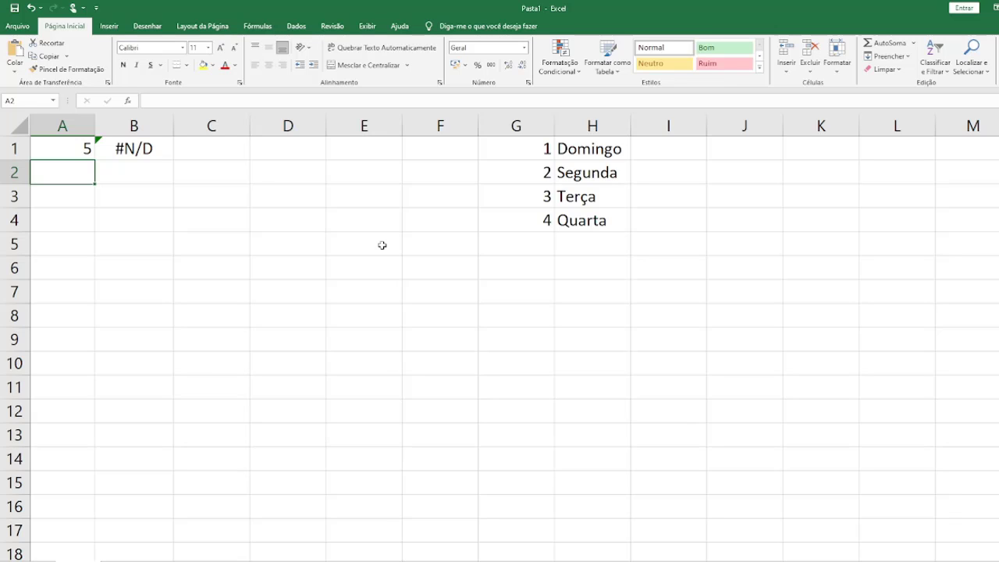
pyautogui.click(100, 142)
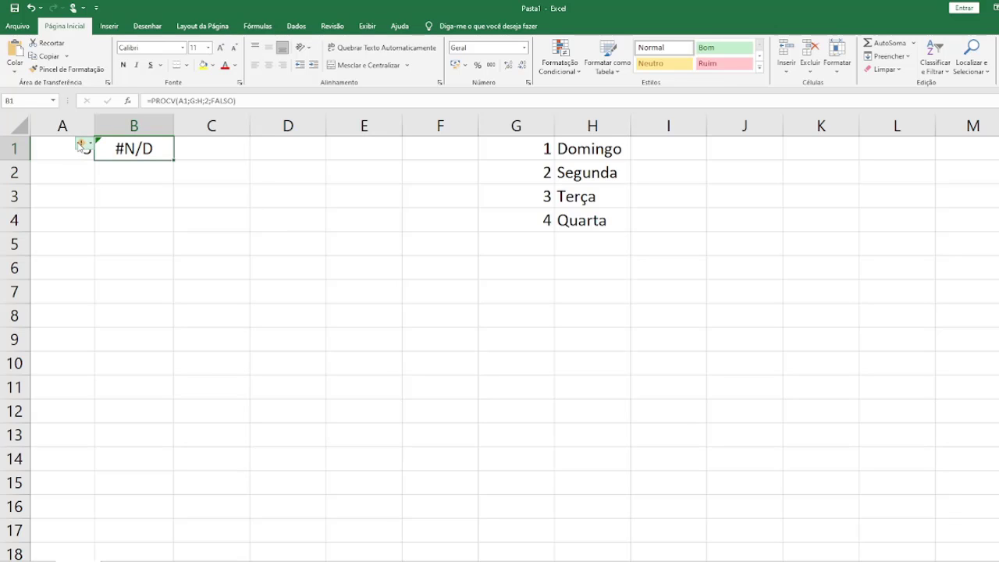